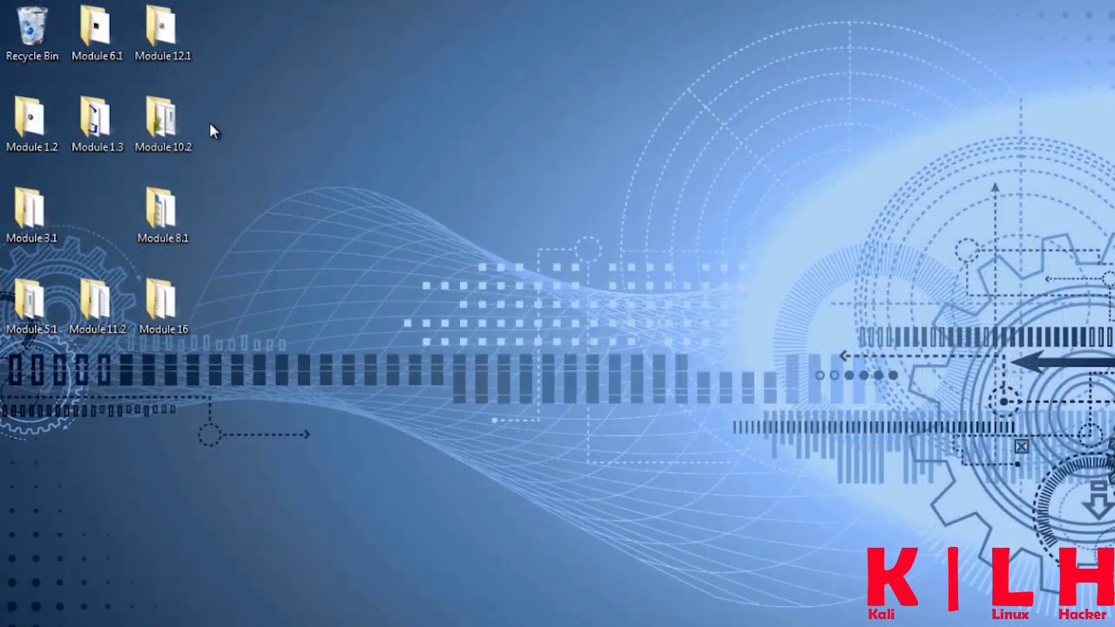
# - Open the hxdef100.2 configuration file from the Module 10.2 hxdef100r folder, review its hidden-item sections, and close it
pyautogui.doubleClick(181, 124)
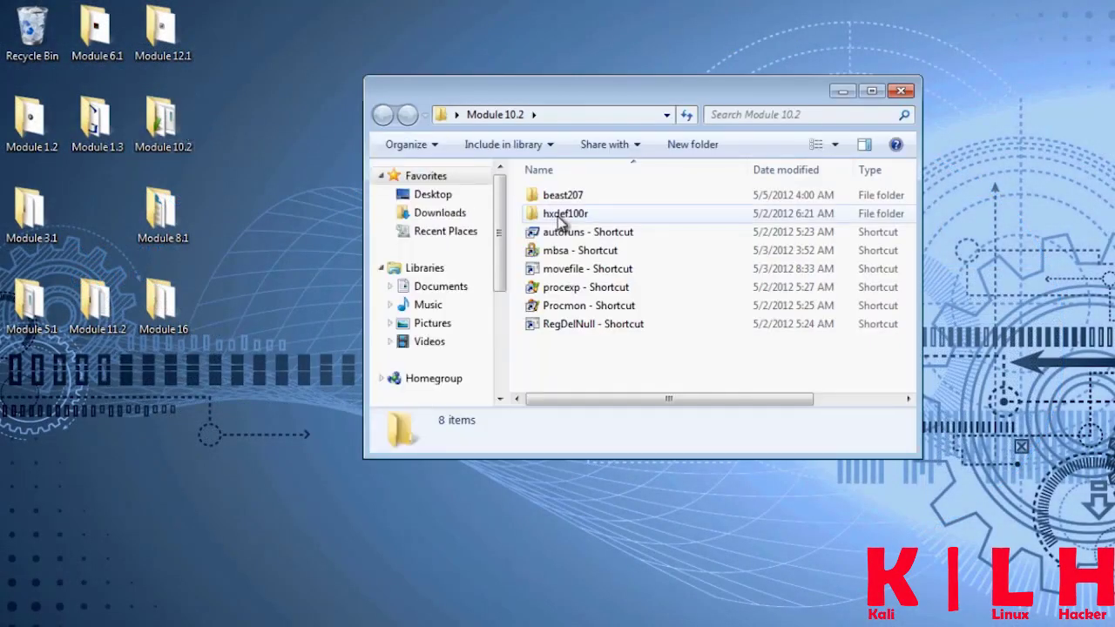
pyautogui.doubleClick(584, 218)
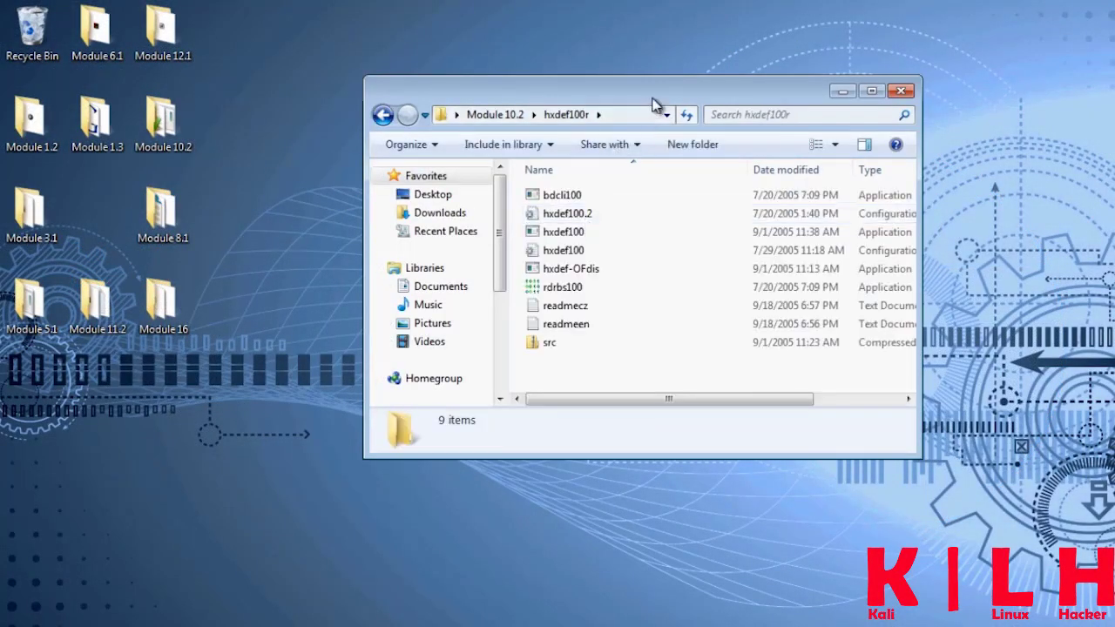
pyautogui.moveTo(652, 104); pyautogui.dragTo(678, 90)
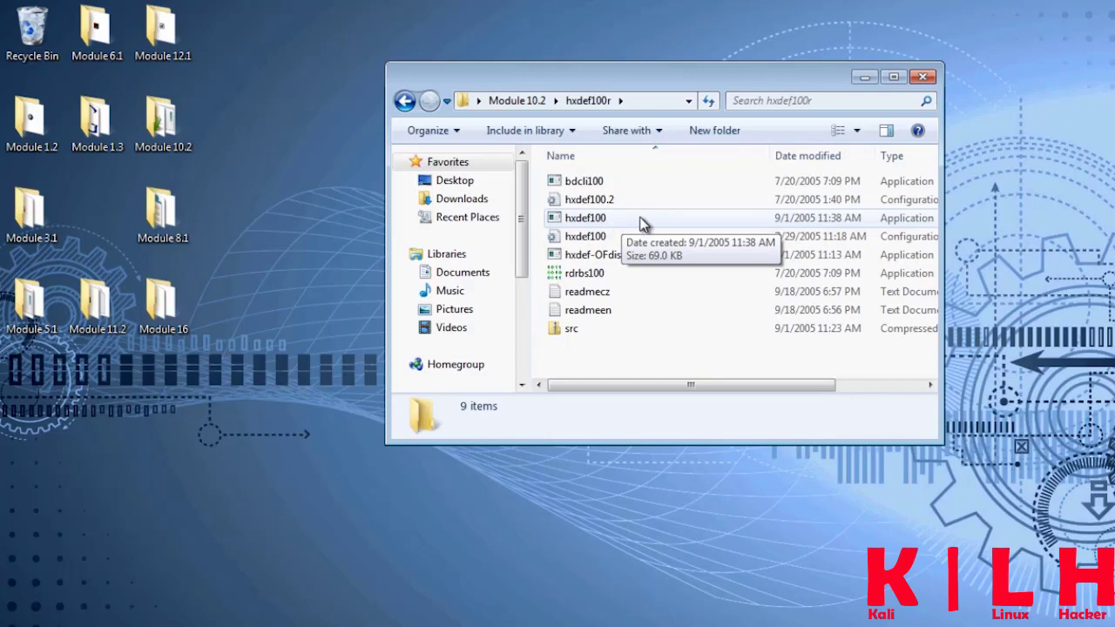
pyautogui.doubleClick(597, 205)
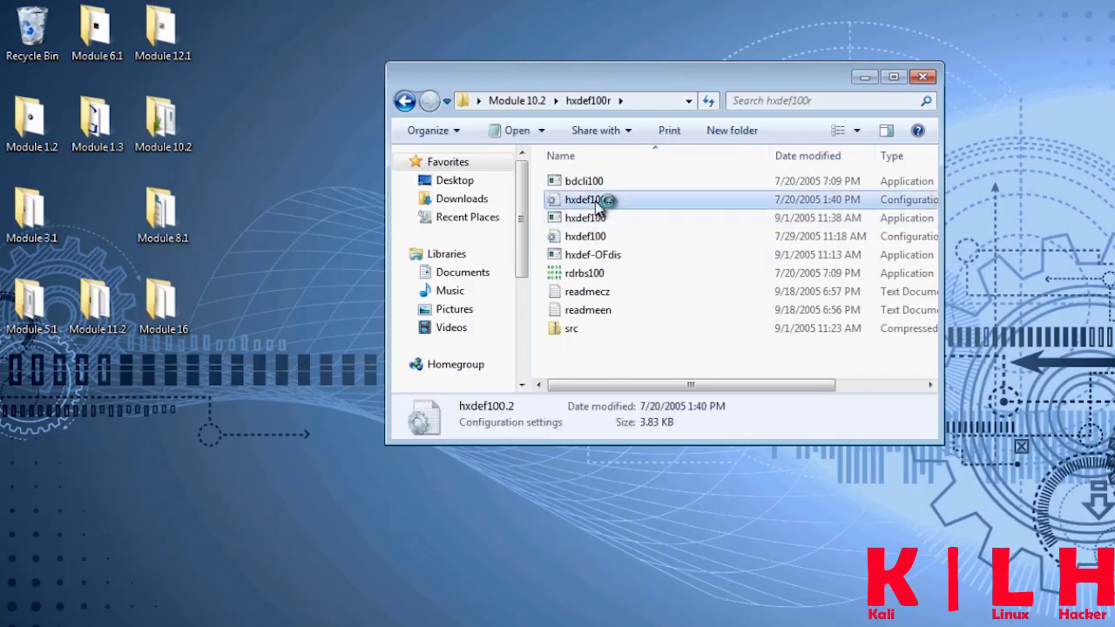
pyautogui.moveTo(689, 178); pyautogui.dragTo(580, 98)
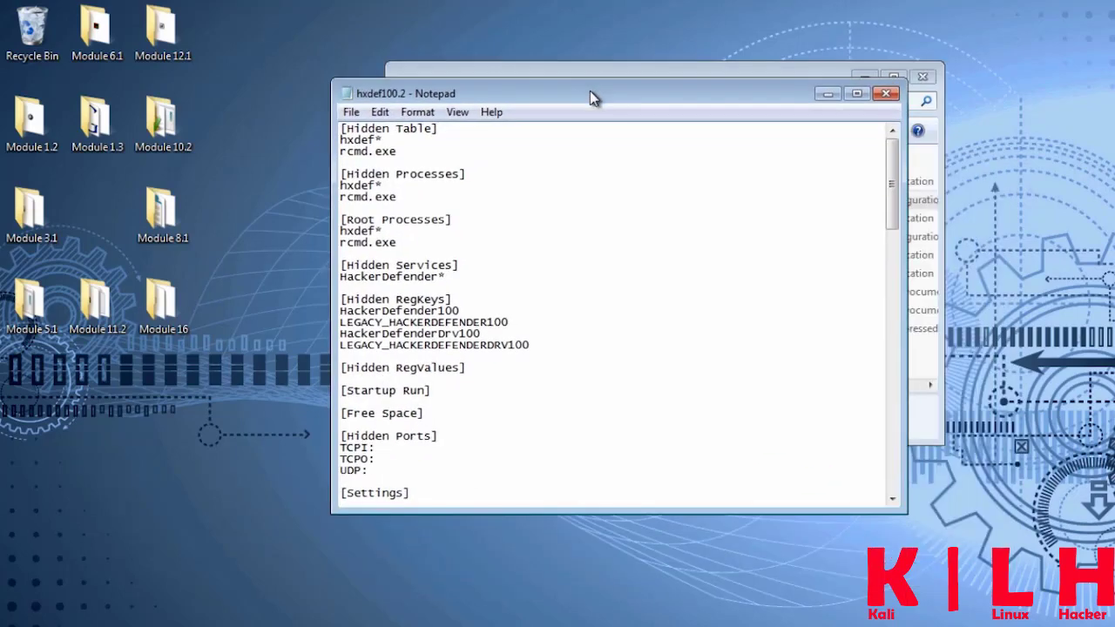
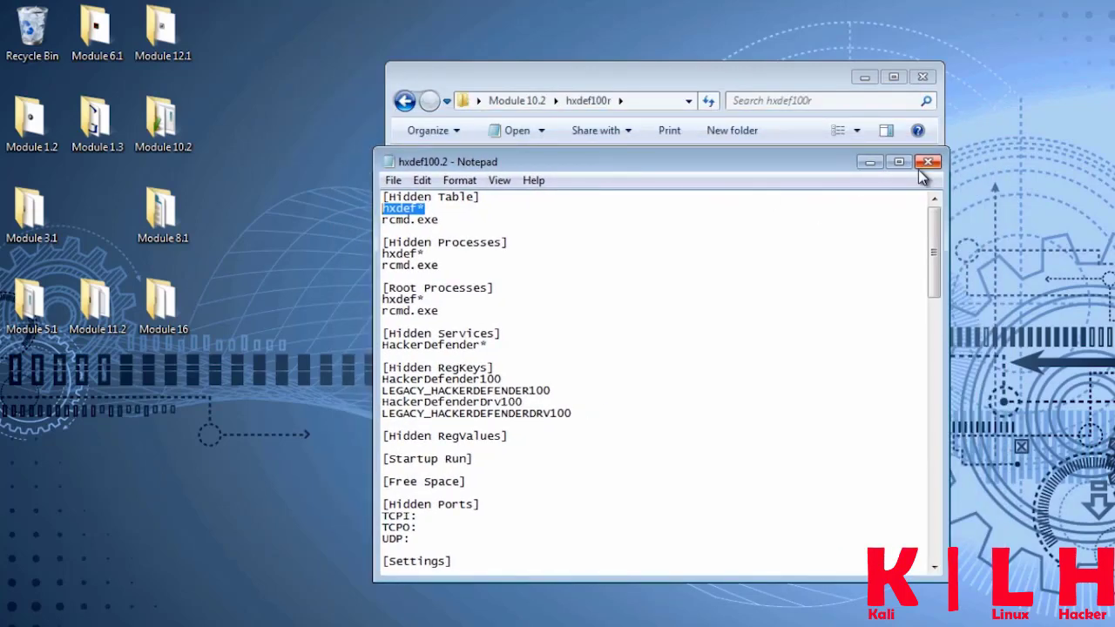
pyautogui.click(921, 167)
pyautogui.moveTo(667, 87); pyautogui.dragTo(679, 84)
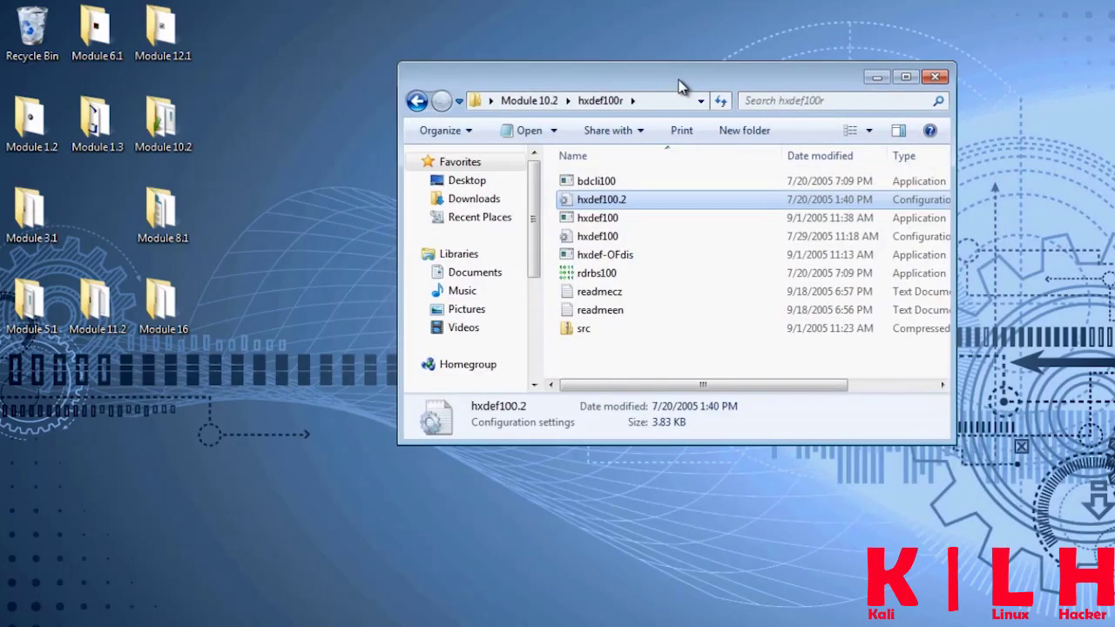
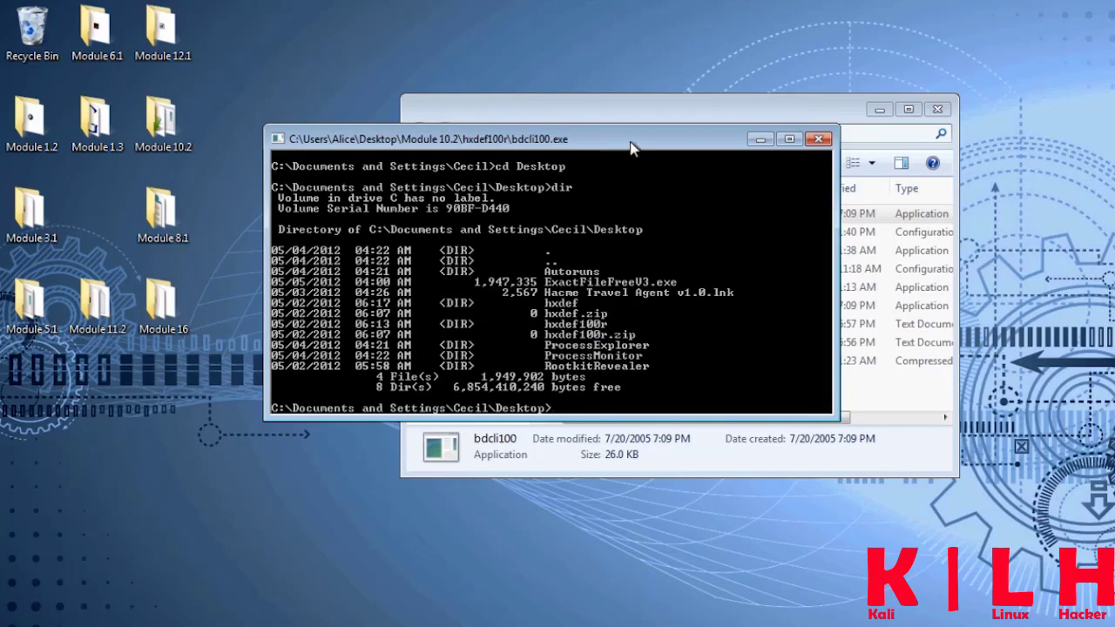
pyautogui.moveTo(627, 144); pyautogui.dragTo(629, 134)
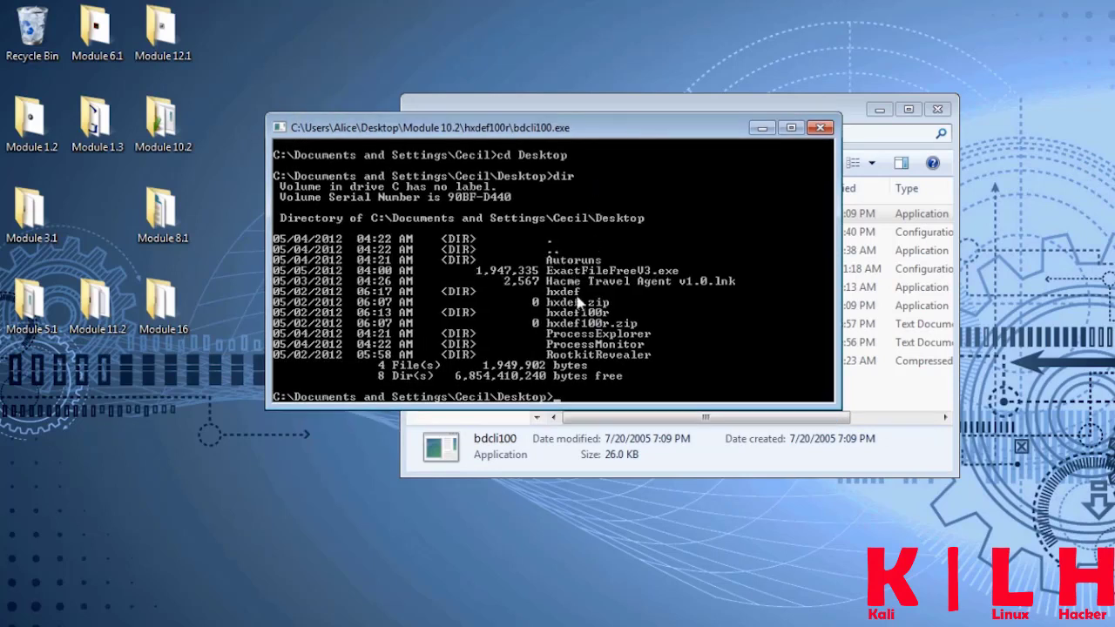
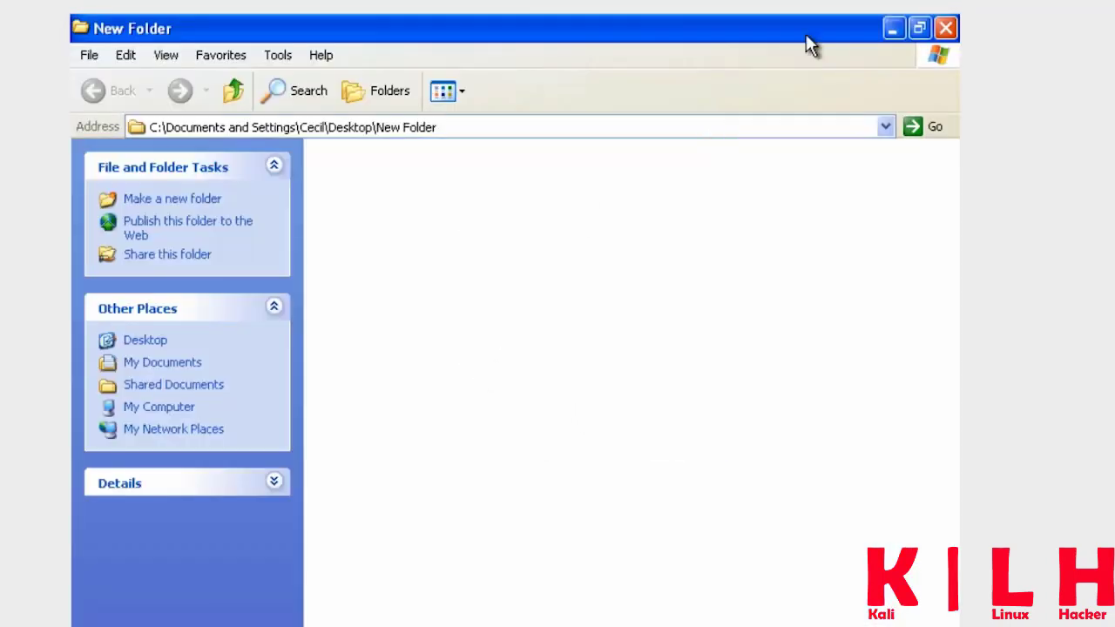
# - Restore the New Folder window to a smaller size and create a bitmap image in it with the default name
pyautogui.click(920, 28)
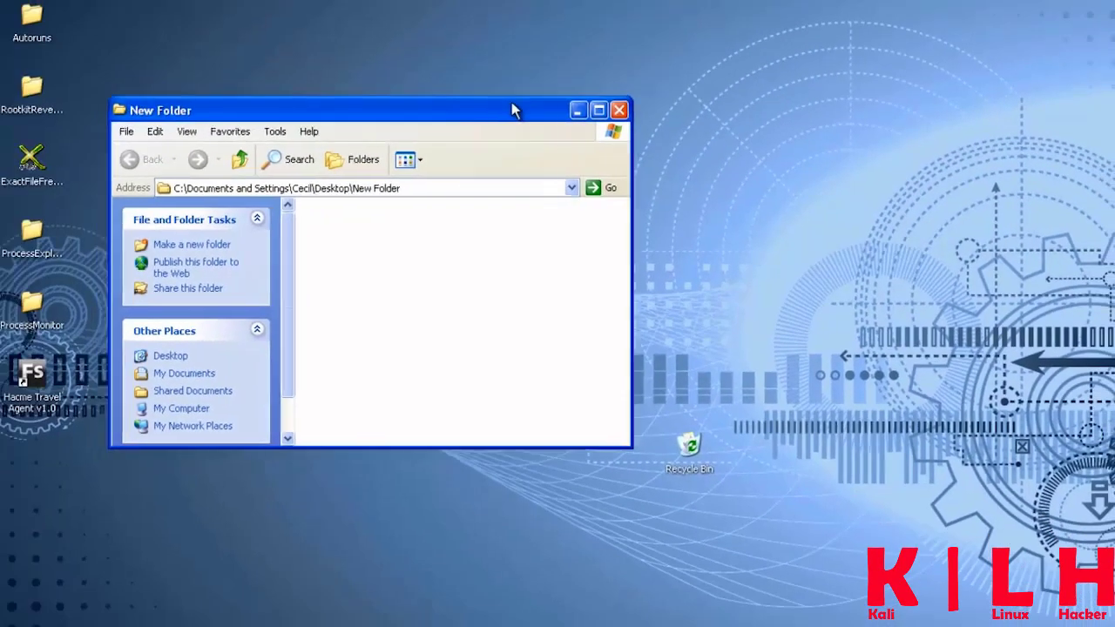
pyautogui.moveTo(486, 96); pyautogui.dragTo(532, 96)
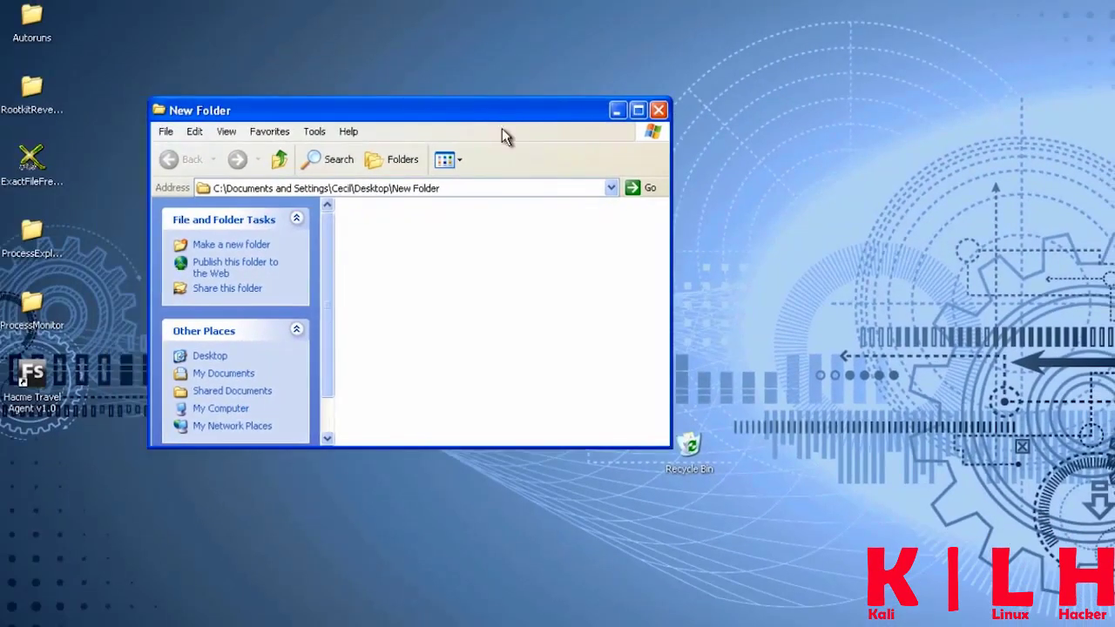
pyautogui.rightClick(403, 277)
pyautogui.moveTo(488, 404)
pyautogui.click(622, 462)
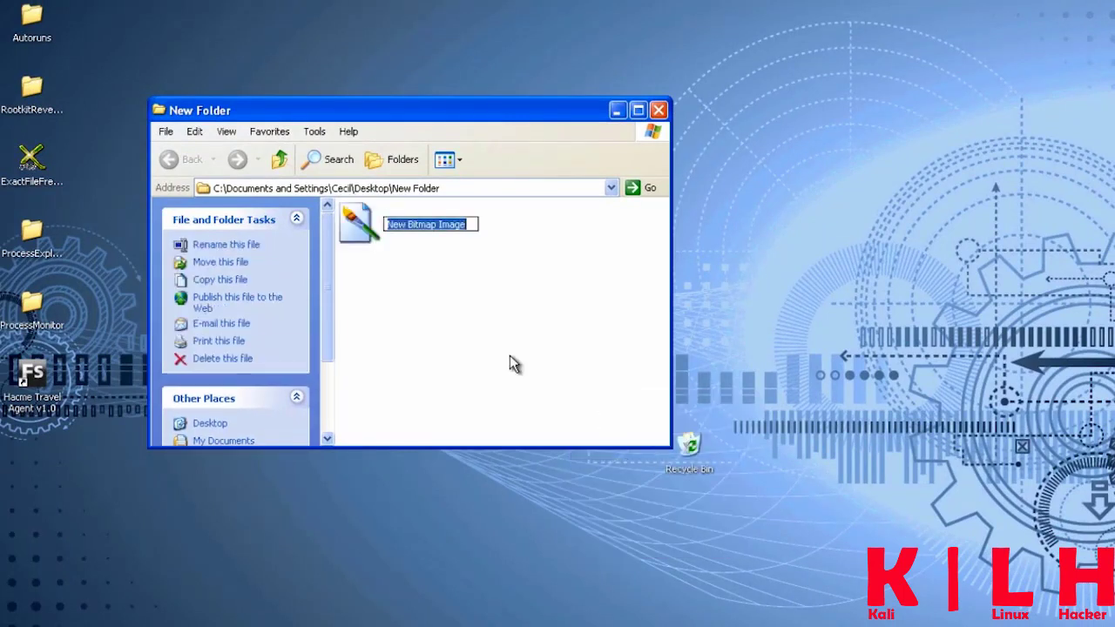
pyautogui.click(510, 359)
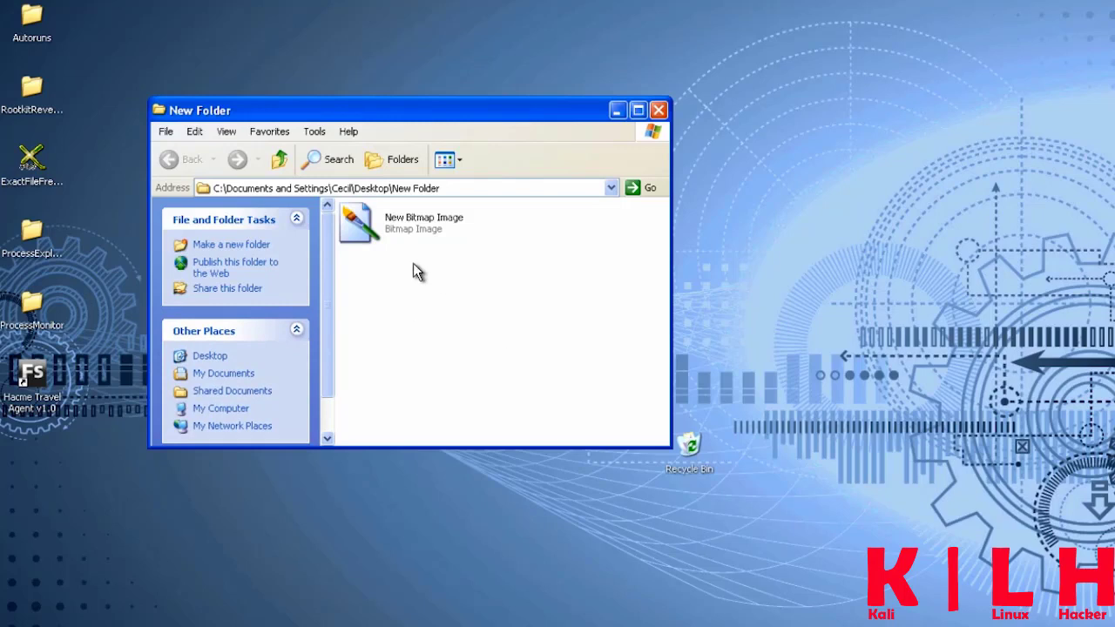
# - Create a second bitmap image in New Folder, keeping the default name
pyautogui.rightClick(413, 311)
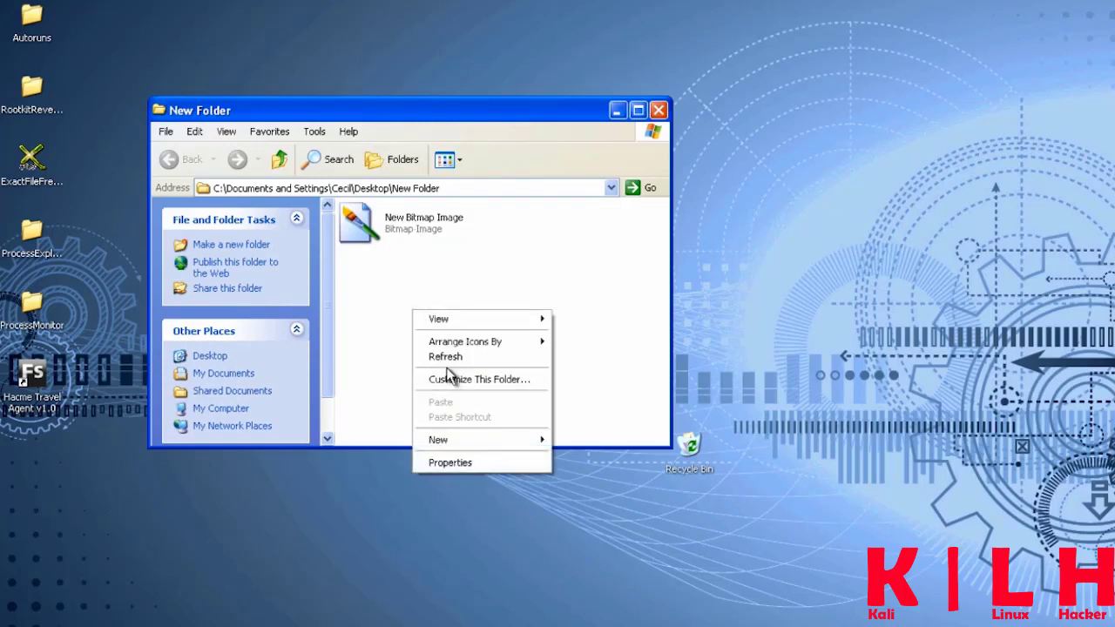
pyautogui.moveTo(482, 446)
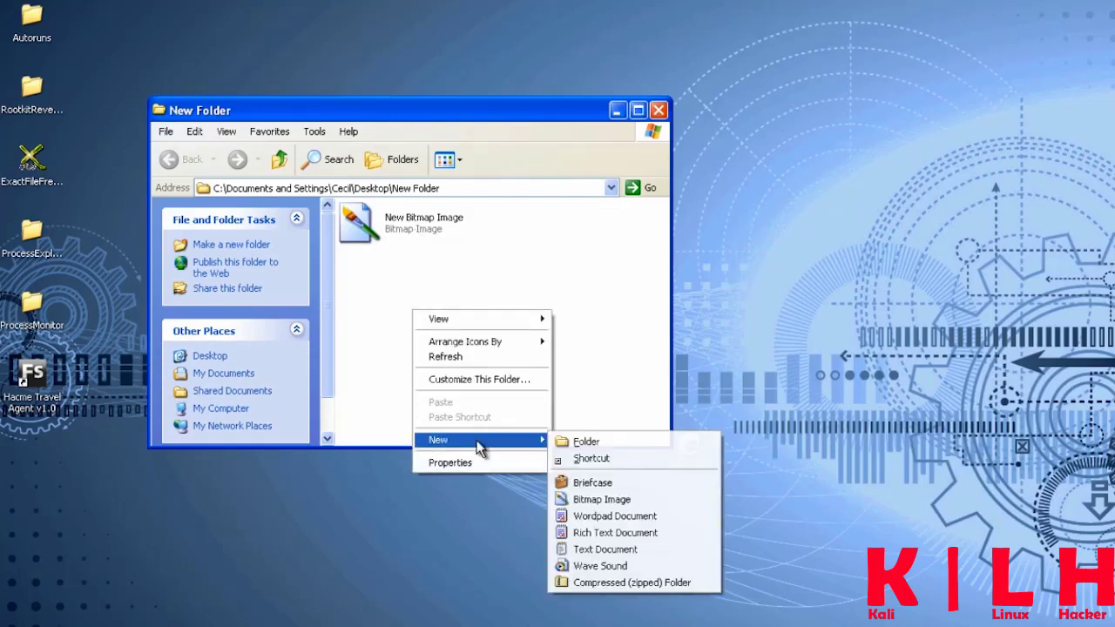
pyautogui.click(622, 499)
pyautogui.click(460, 299)
# - Rename the second bitmap image in New Folder to hxdef
pyautogui.click(416, 279)
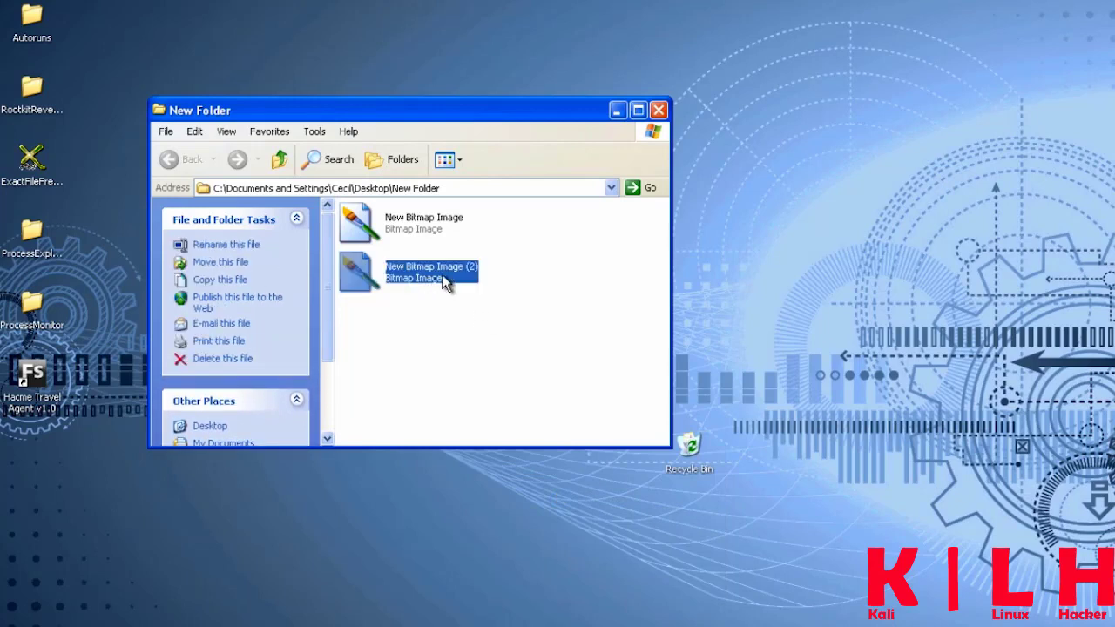
pyautogui.click(448, 276)
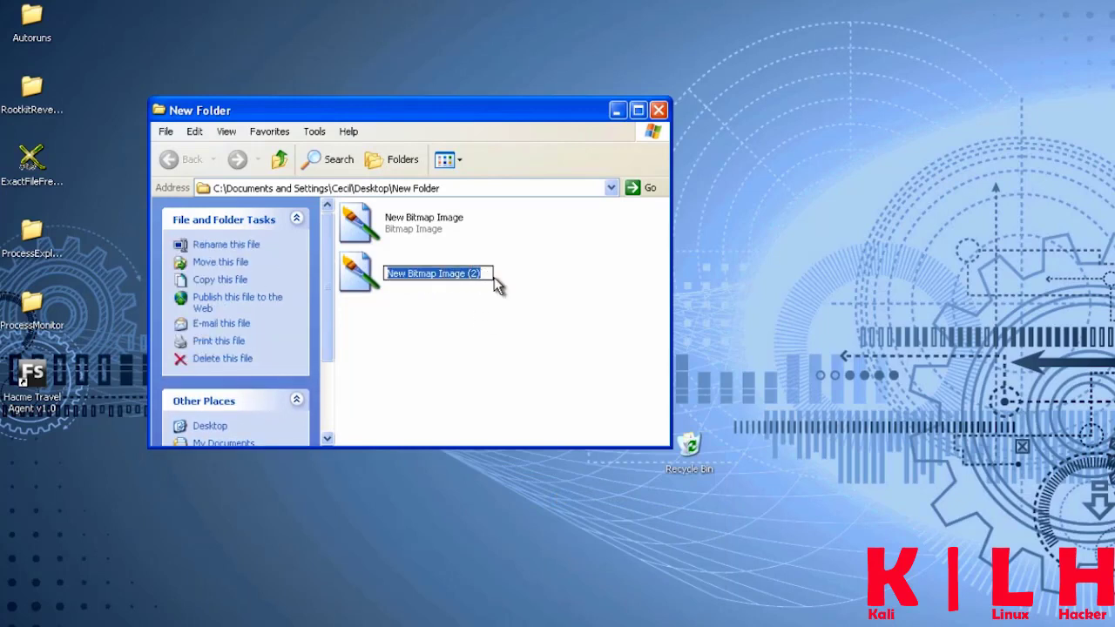
pyautogui.moveTo(490, 272); pyautogui.dragTo(302, 268)
pyautogui.write('hxdef')
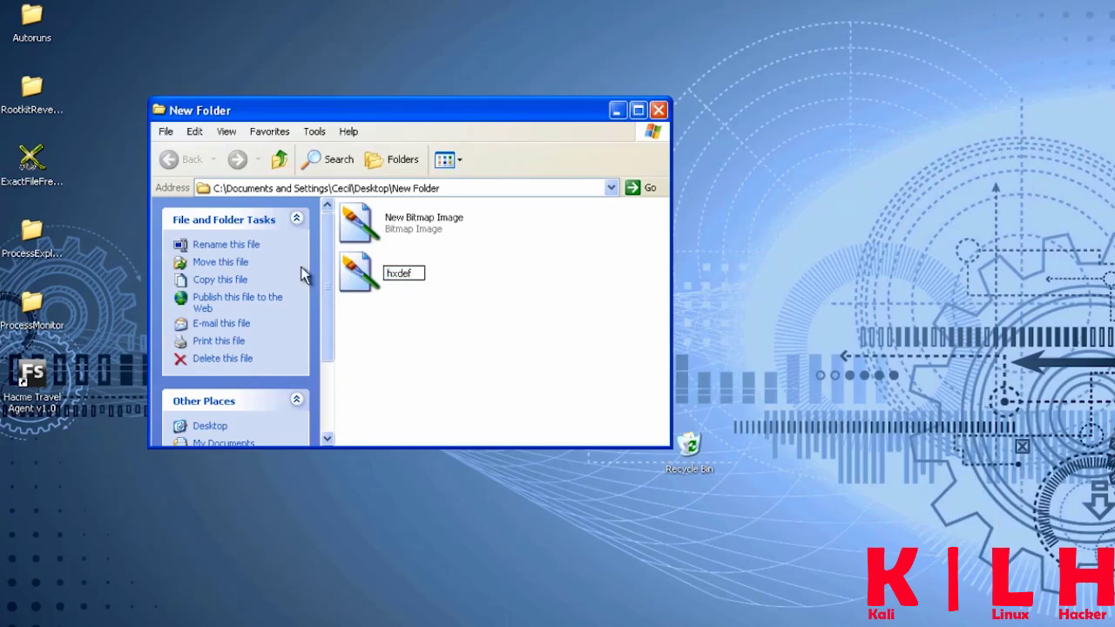
pyautogui.press('Escape')
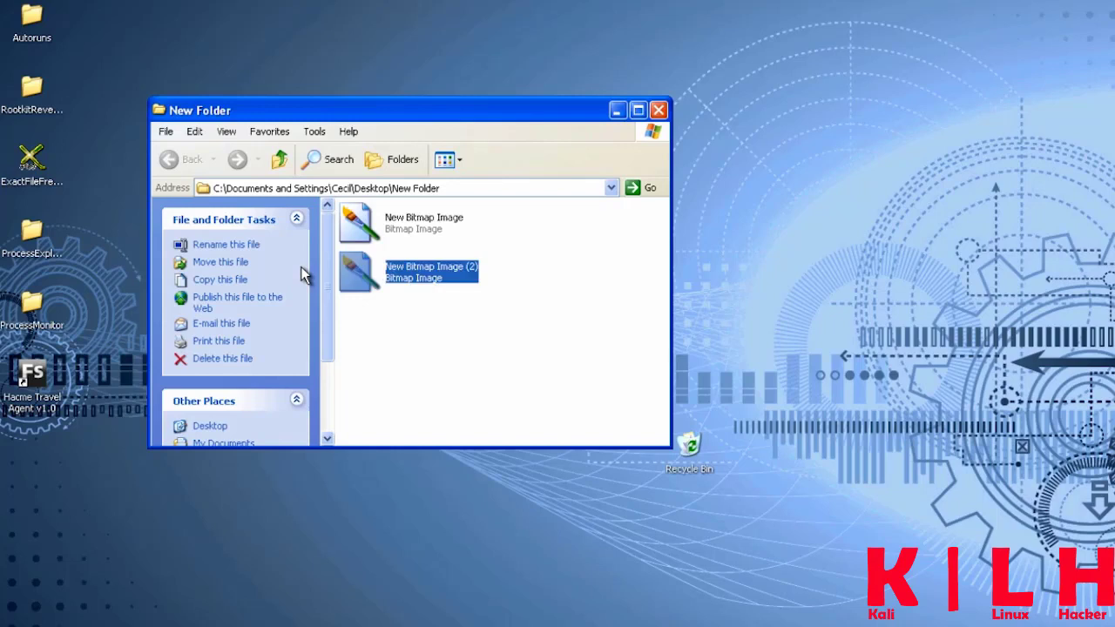
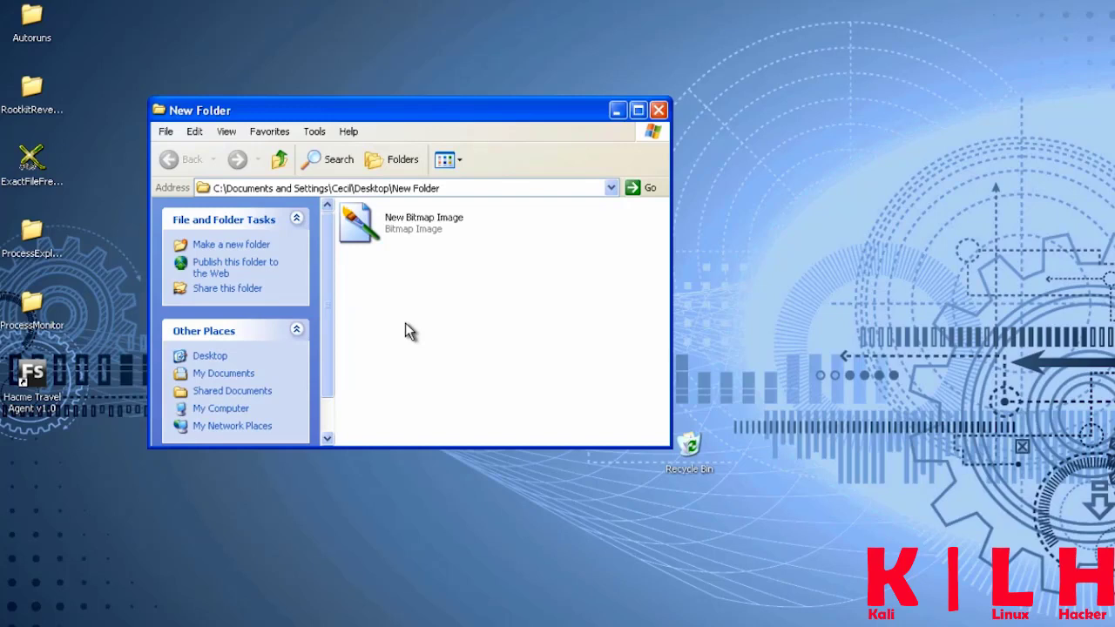
# - Rename the remaining bitmap image in New Folder, and close the folder window after viewing the parent Desktop folder
pyautogui.click(423, 223)
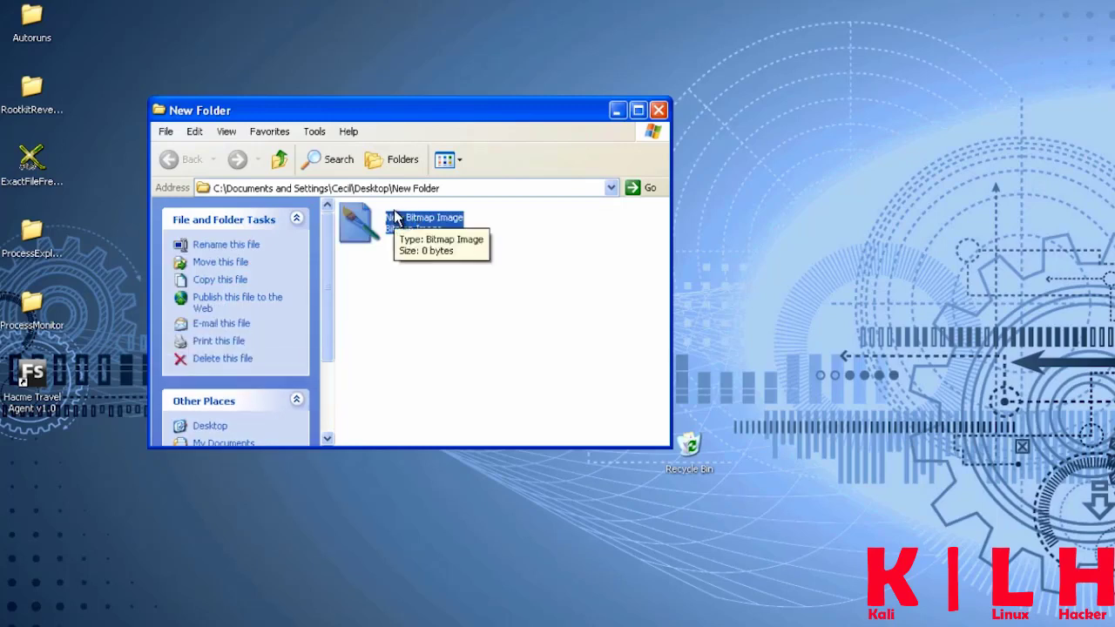
pyautogui.click(433, 221)
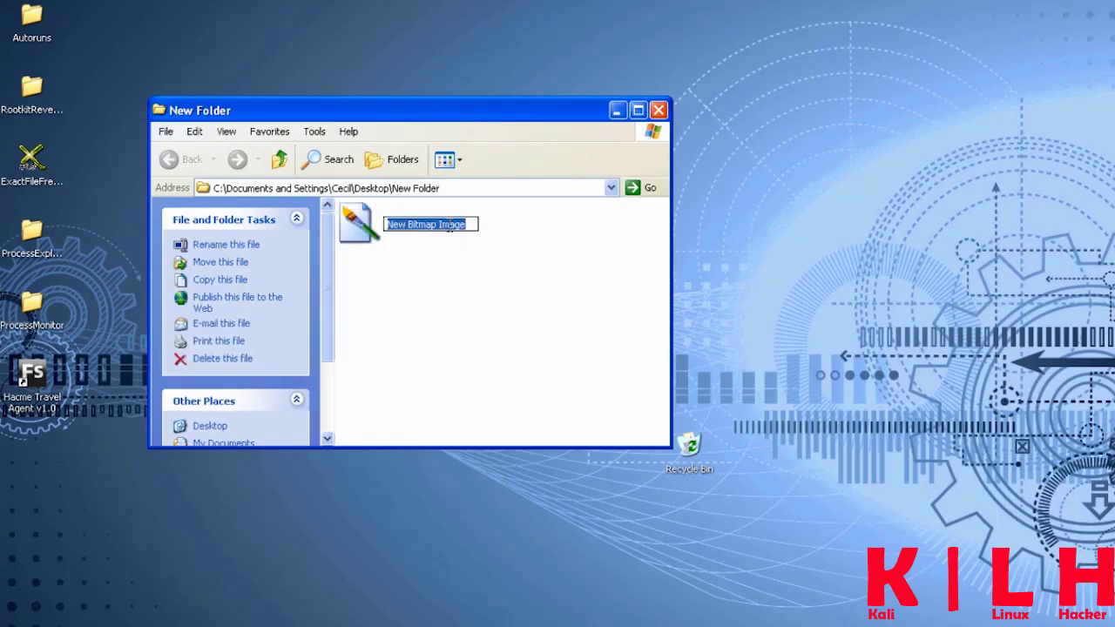
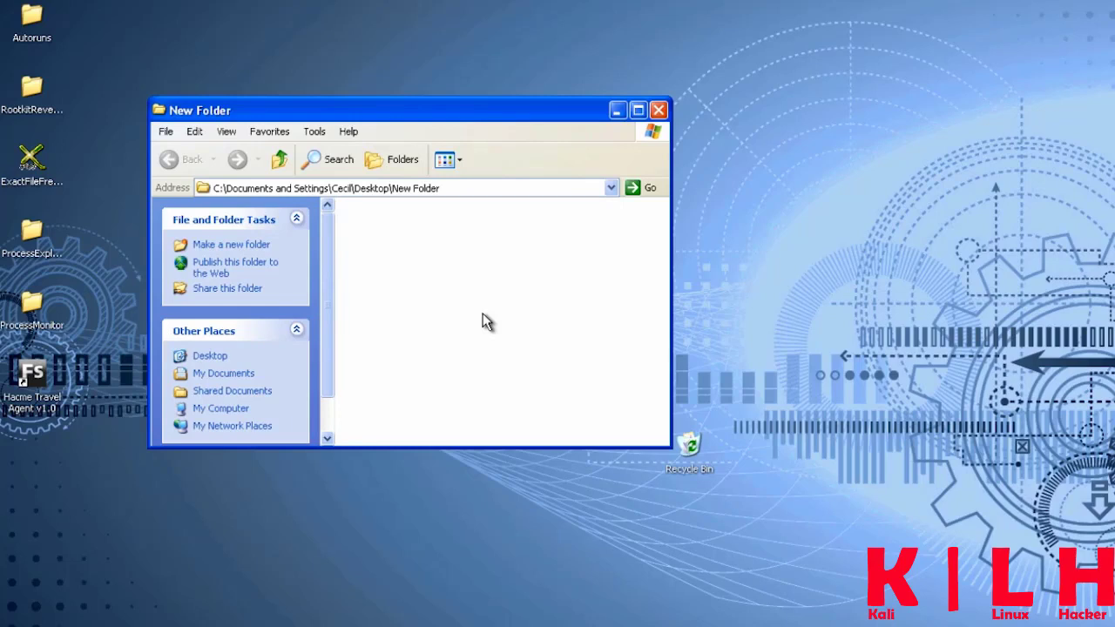
pyautogui.click(277, 159)
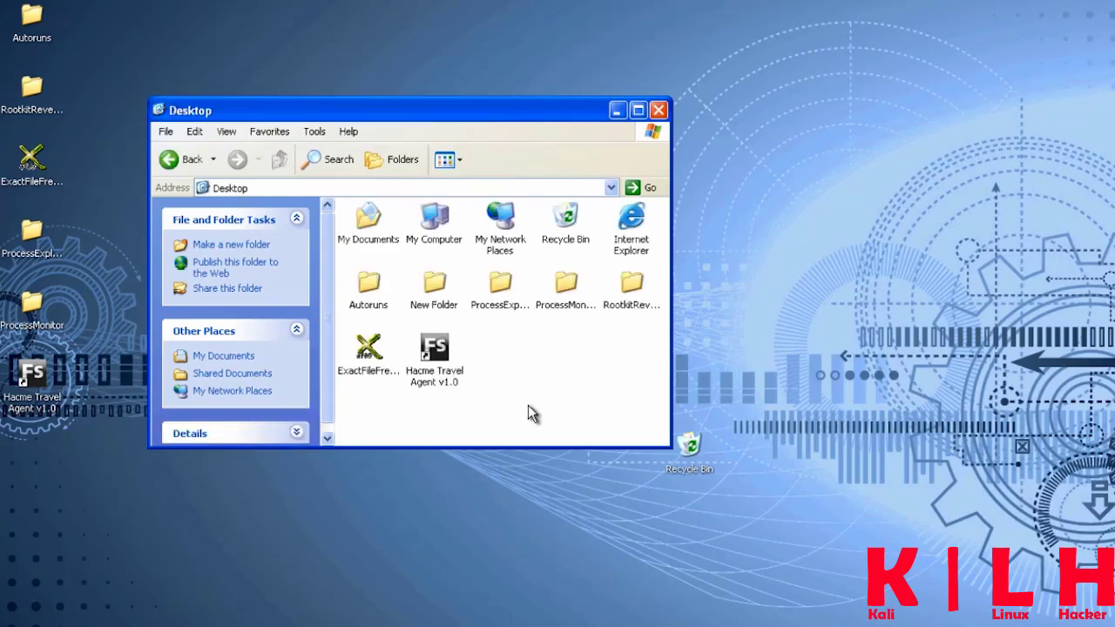
pyautogui.click(658, 110)
# - Open the RootkitRevealer folder on the desktop and run the RootkitRevealer application, allowing it through the security warning
pyautogui.doubleClick(364, 314)
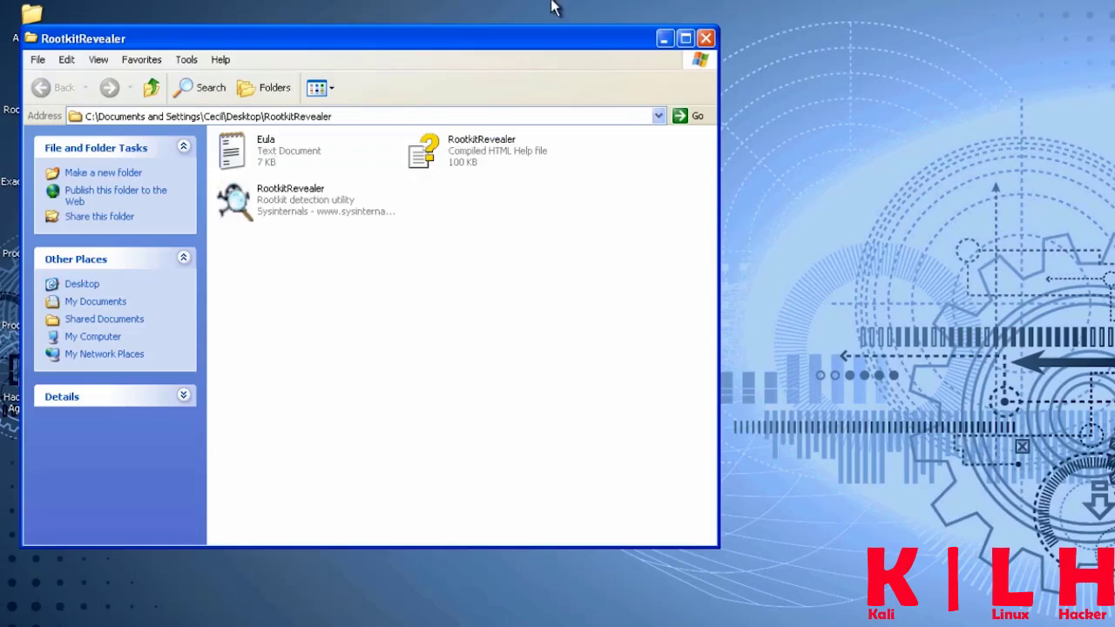
pyautogui.moveTo(526, 38); pyautogui.dragTo(788, 87)
pyautogui.doubleClick(568, 248)
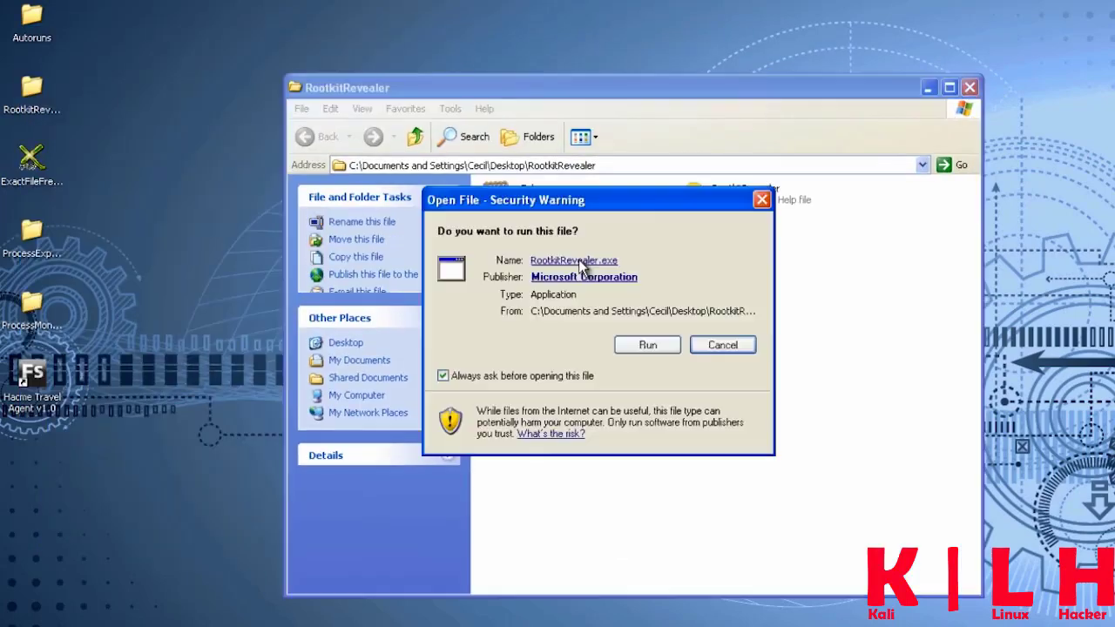
pyautogui.click(666, 343)
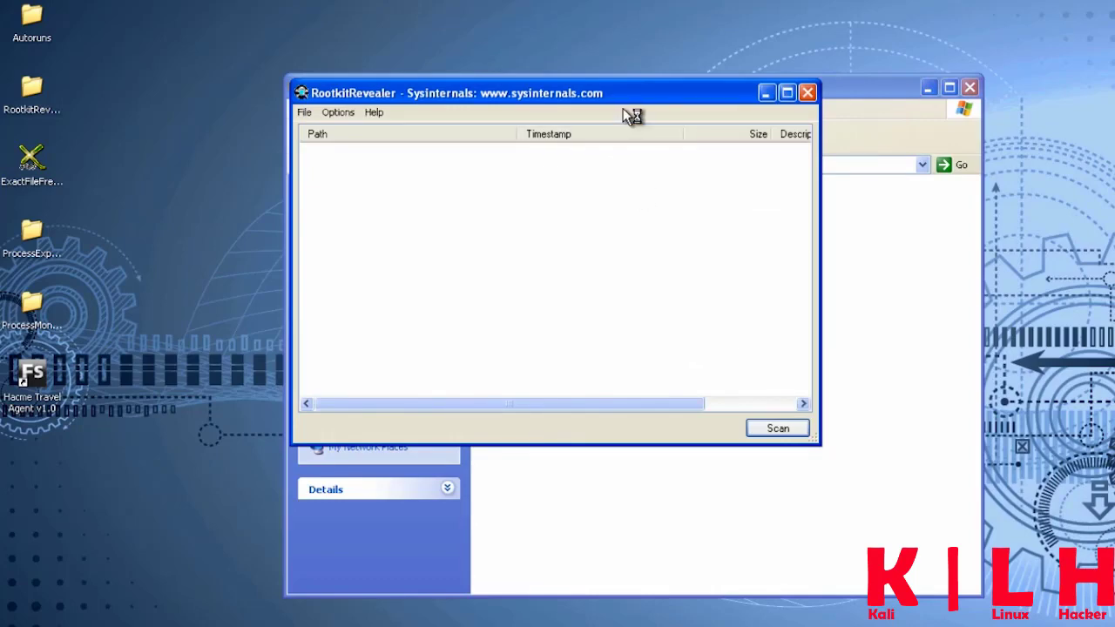
# - View the results columns of RootkitRevealer and start a rootkit scan
pyautogui.moveTo(636, 102); pyautogui.dragTo(519, 115)
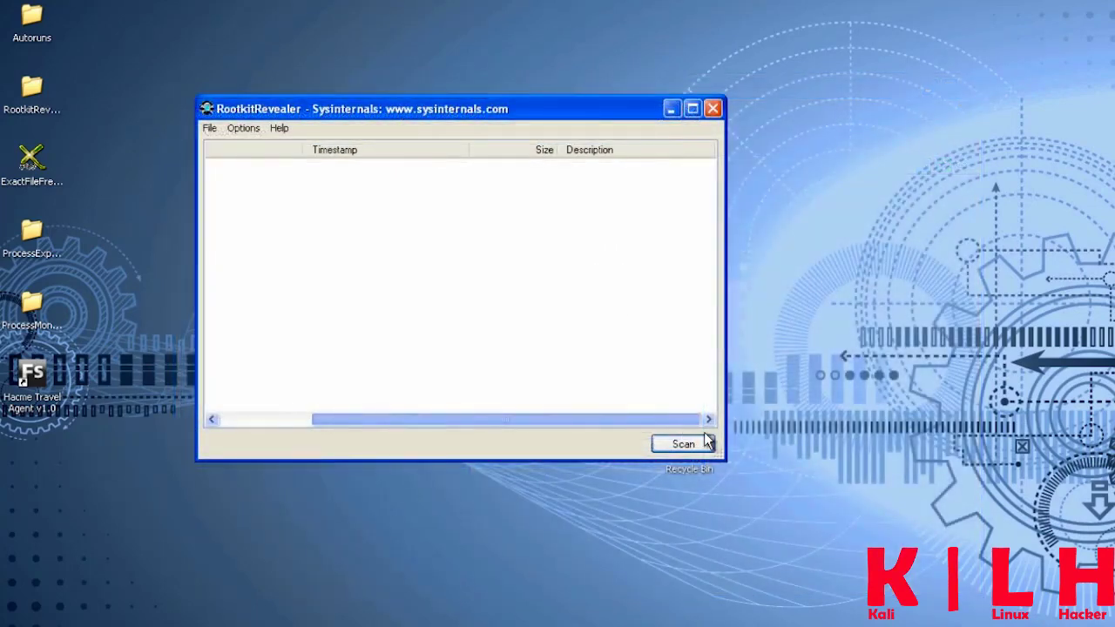
pyautogui.moveTo(697, 419); pyautogui.dragTo(466, 372)
pyautogui.click(682, 445)
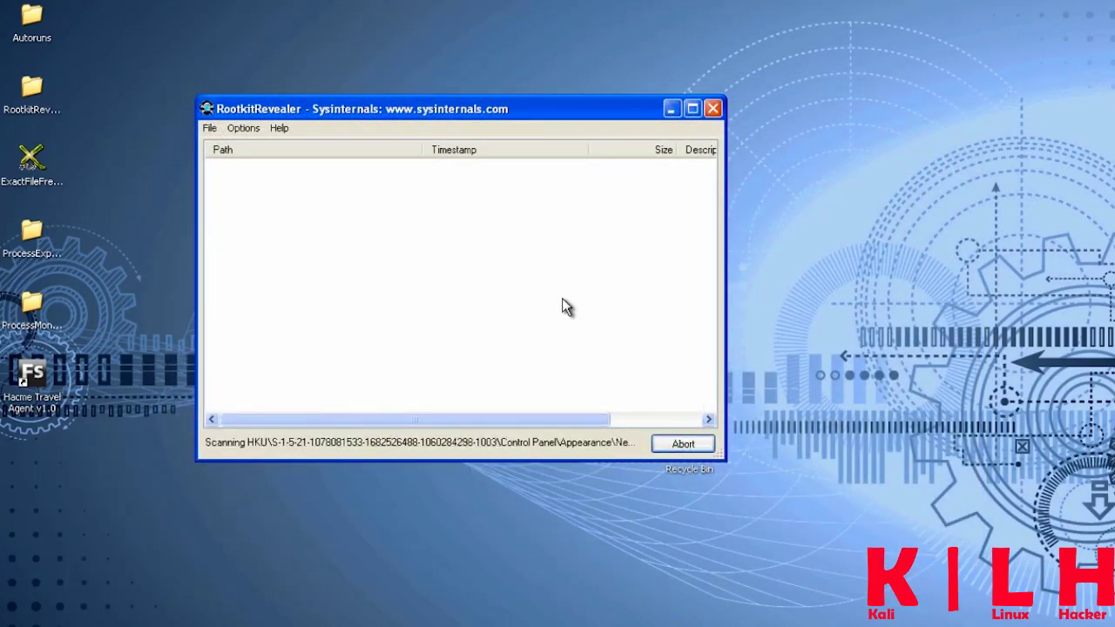
# - Select the SAC* registry entry in the scan results, widen the window, and narrow the Timestamp and Size columns
pyautogui.moveTo(481, 105); pyautogui.dragTo(474, 103)
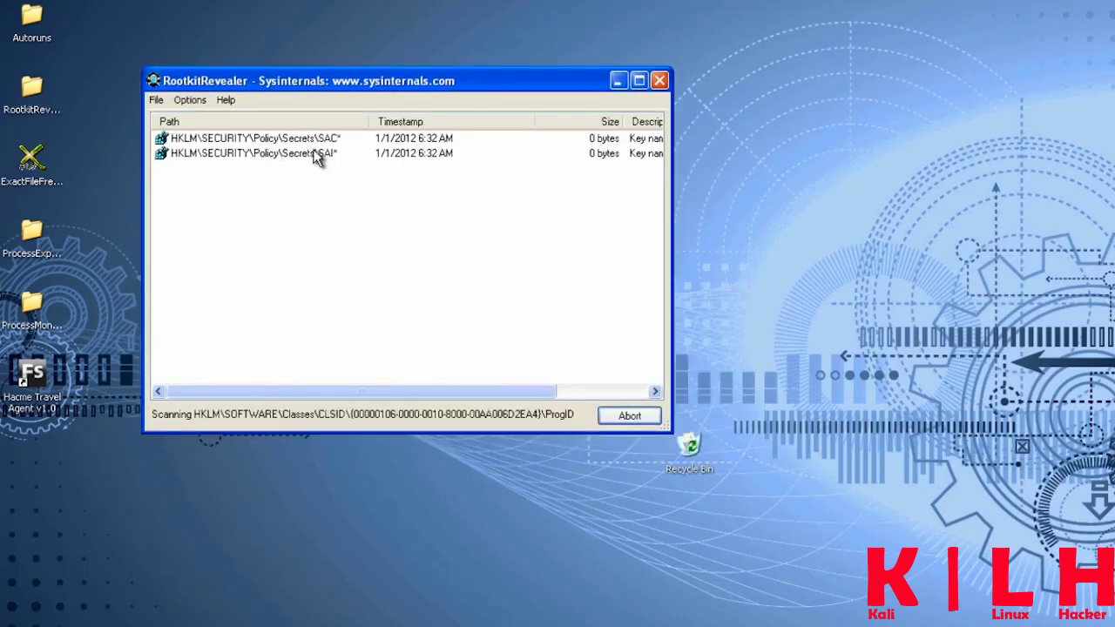
pyautogui.click(320, 140)
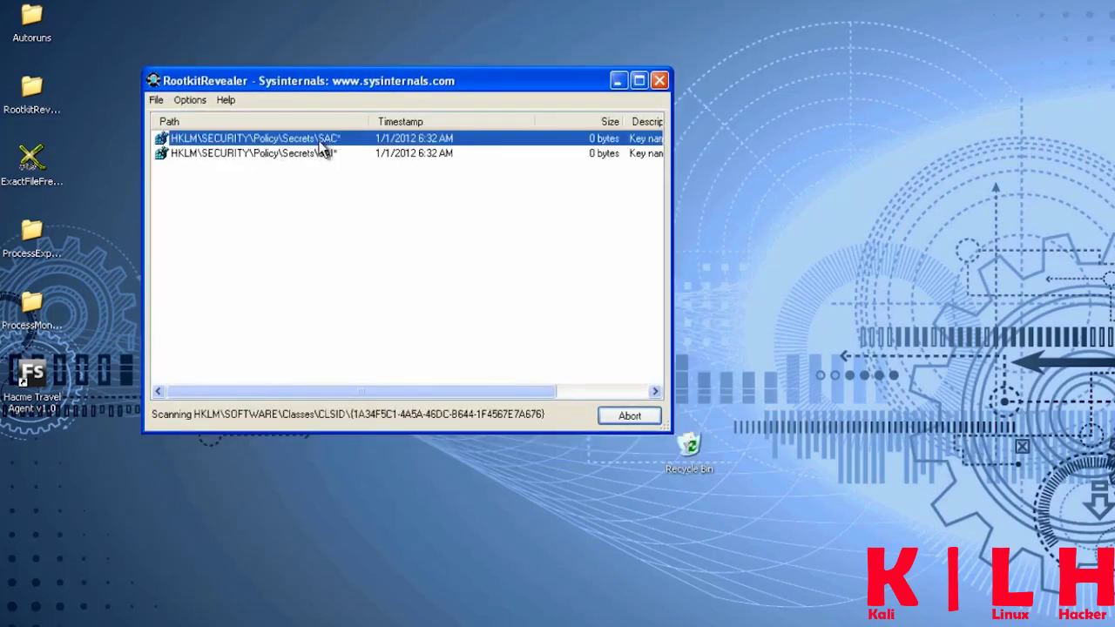
pyautogui.moveTo(670, 384); pyautogui.dragTo(868, 383)
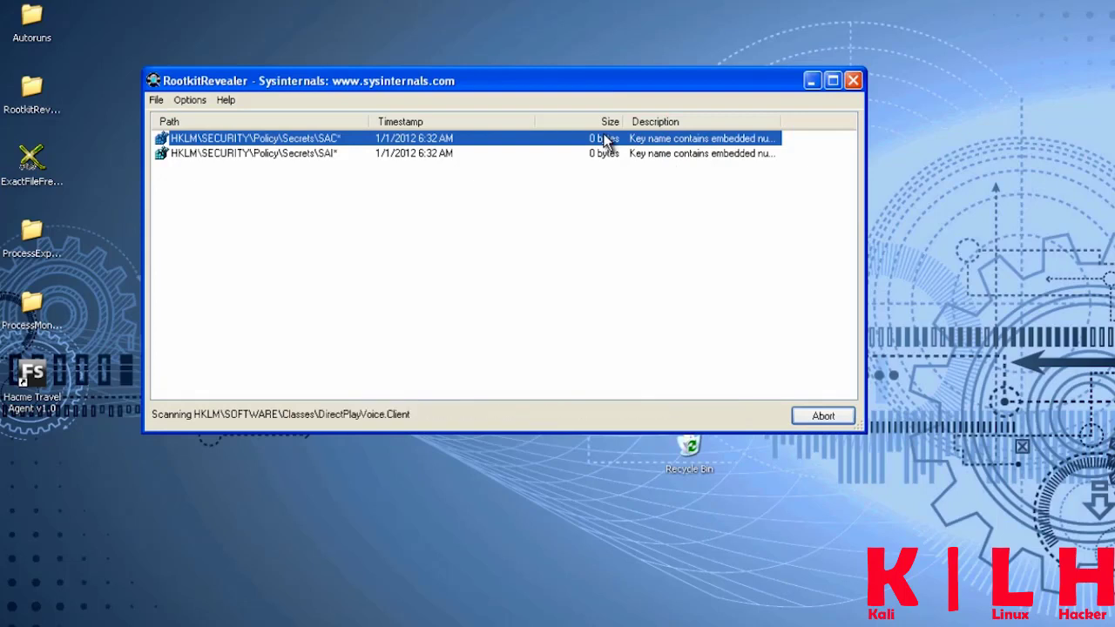
pyautogui.moveTo(535, 117); pyautogui.dragTo(481, 117)
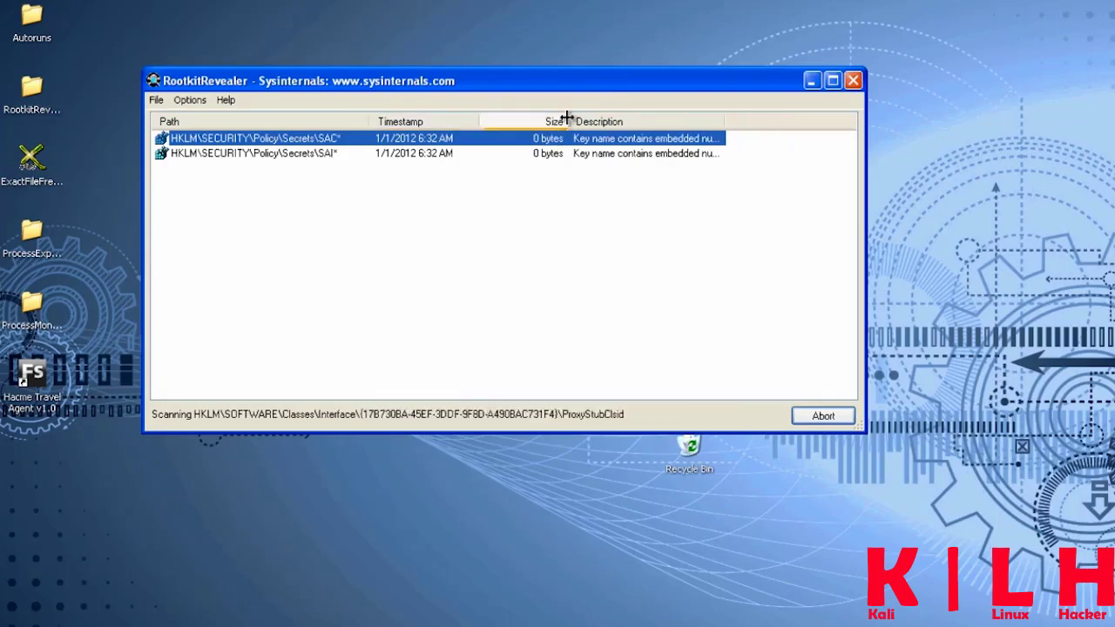
pyautogui.moveTo(571, 117)
pyautogui.mouseDown()
pyautogui.moveTo(585, 119)
pyautogui.moveTo(556, 116)
pyautogui.mouseUp()
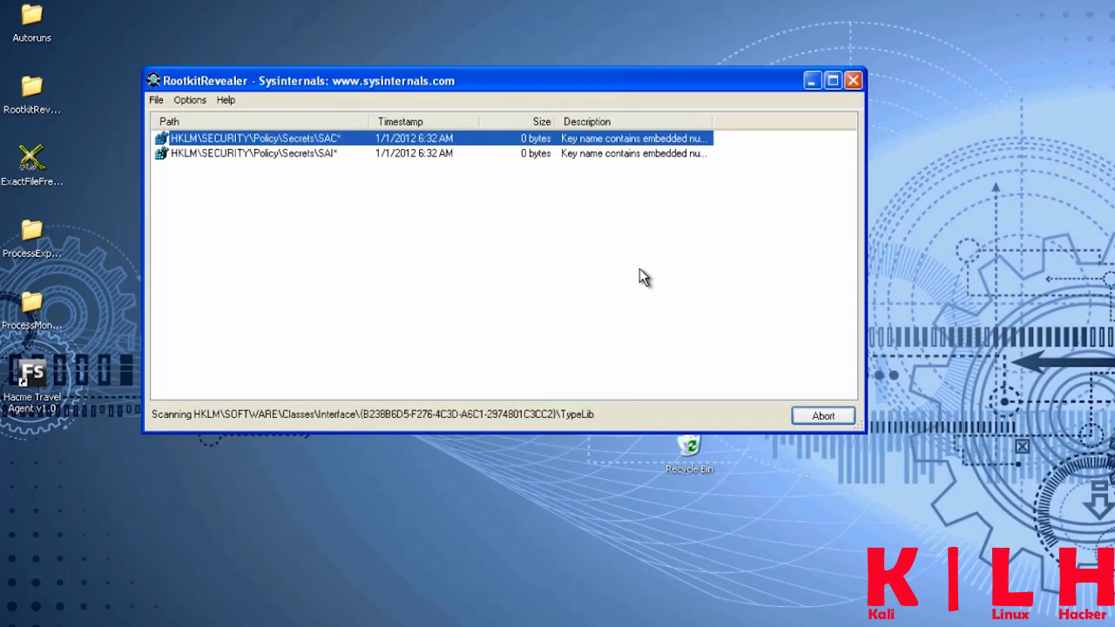
# - Enlarge the RootkitRevealer window, move it higher on the desktop, and widen the Path column to fit the full registry paths
pyautogui.click(667, 219)
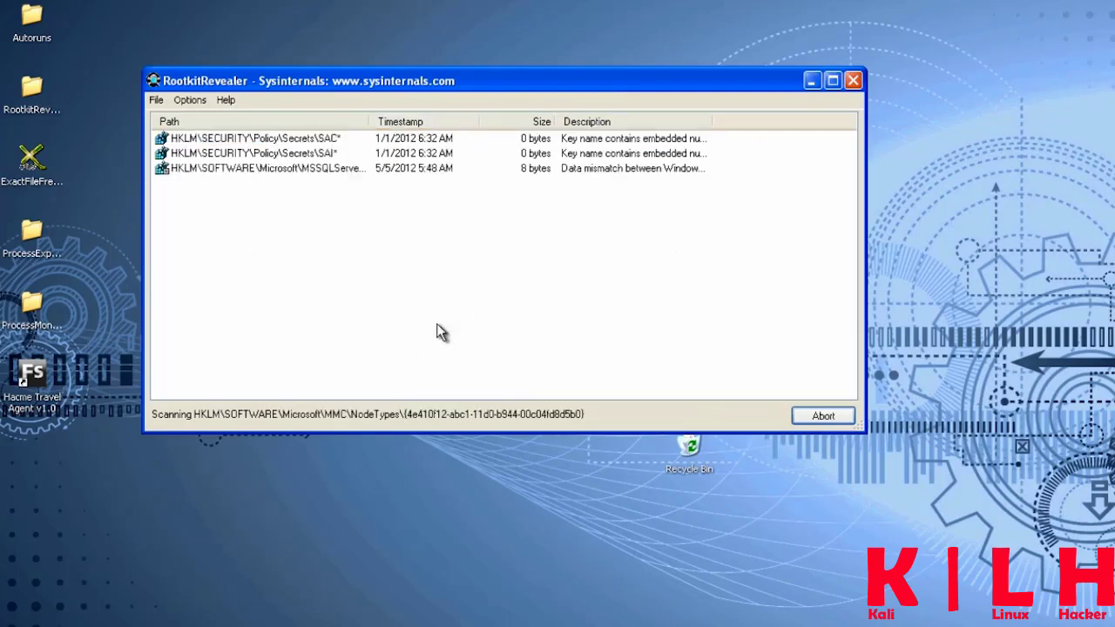
pyautogui.click(550, 140)
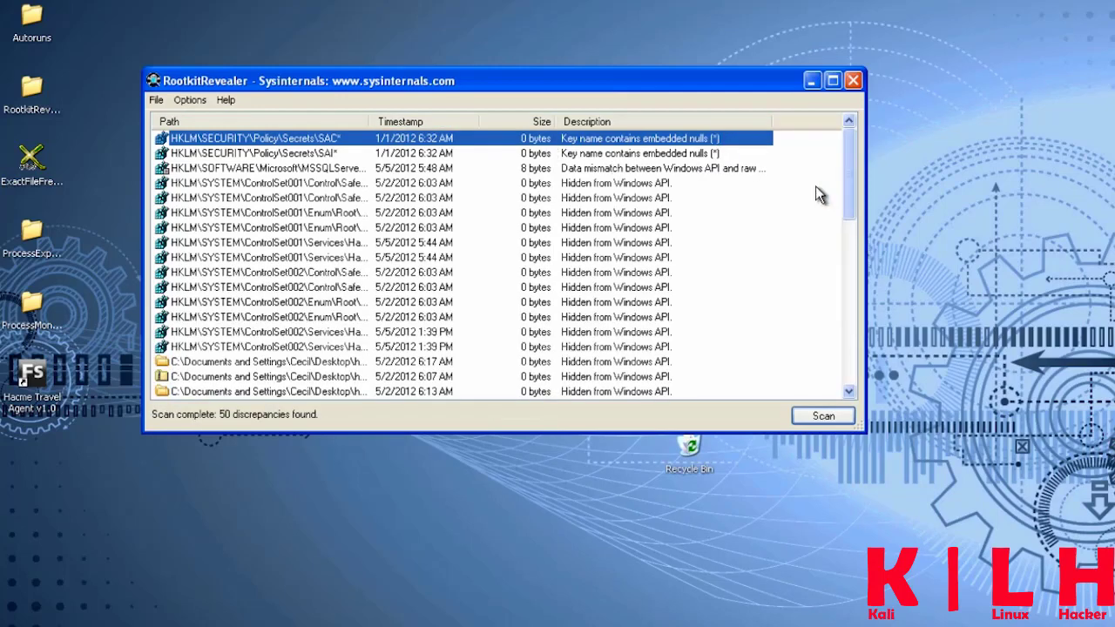
pyautogui.moveTo(867, 434); pyautogui.dragTo(973, 624)
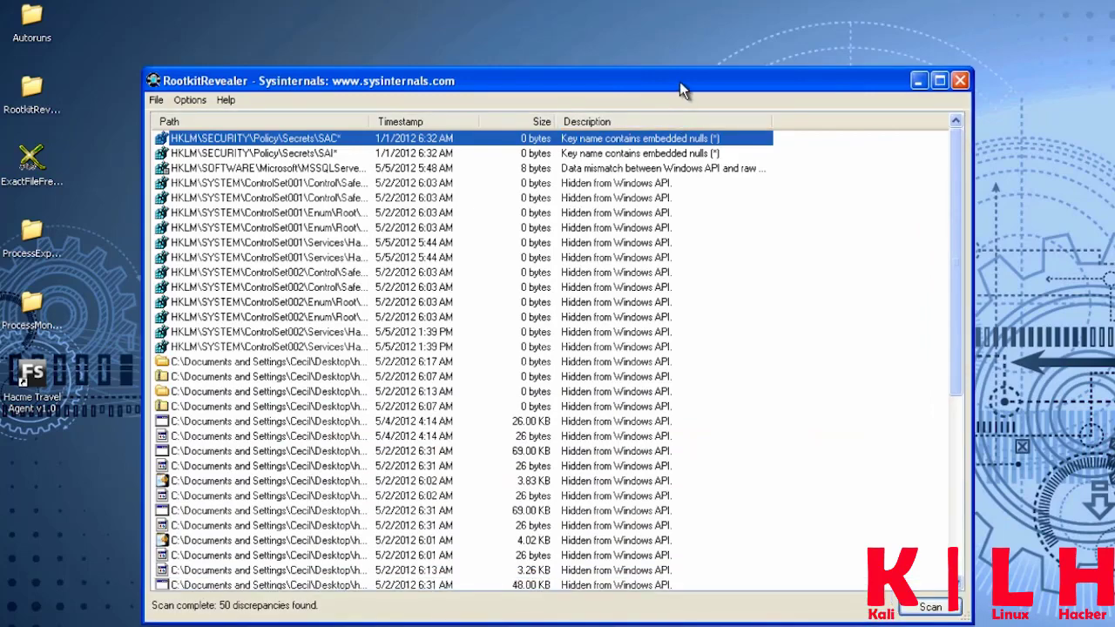
pyautogui.moveTo(680, 82); pyautogui.dragTo(651, 17)
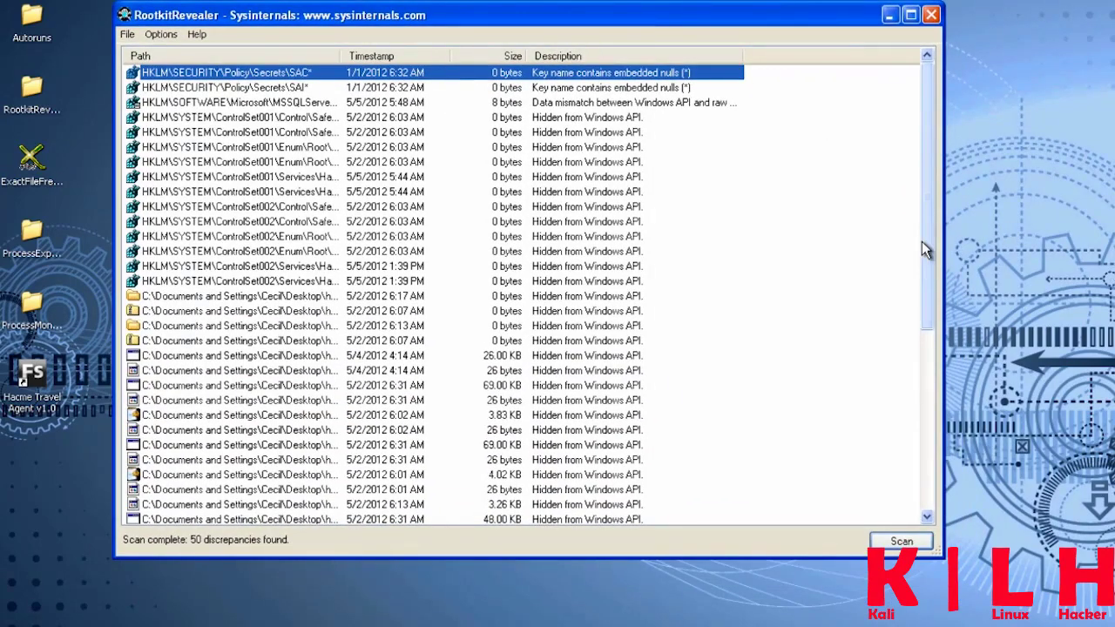
pyautogui.moveTo(924, 242); pyautogui.dragTo(973, 234)
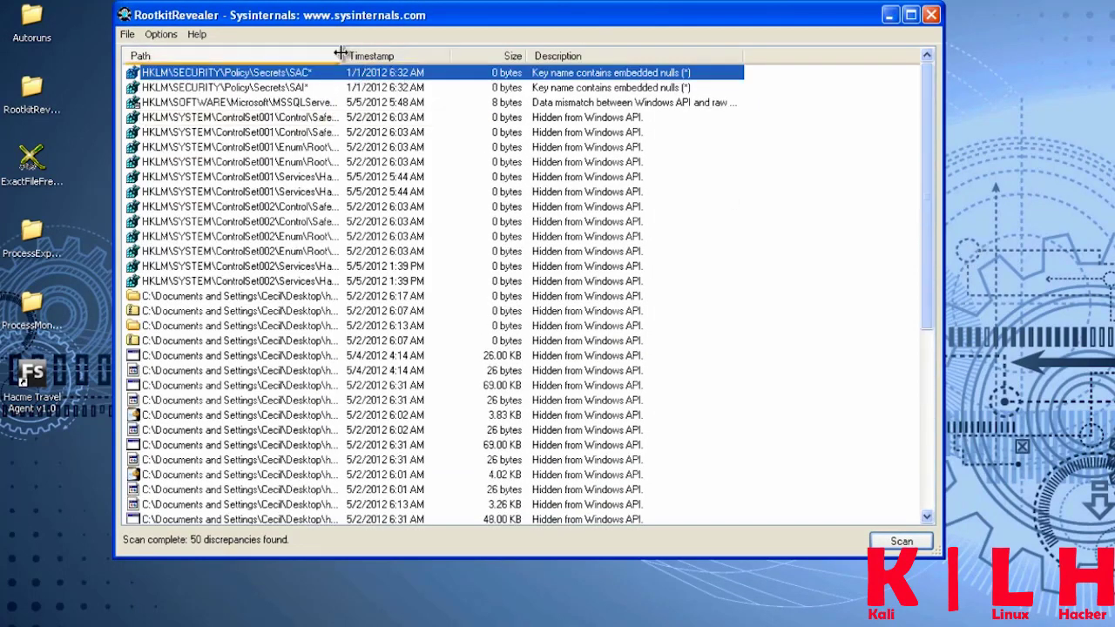
pyautogui.moveTo(341, 32); pyautogui.dragTo(516, 46)
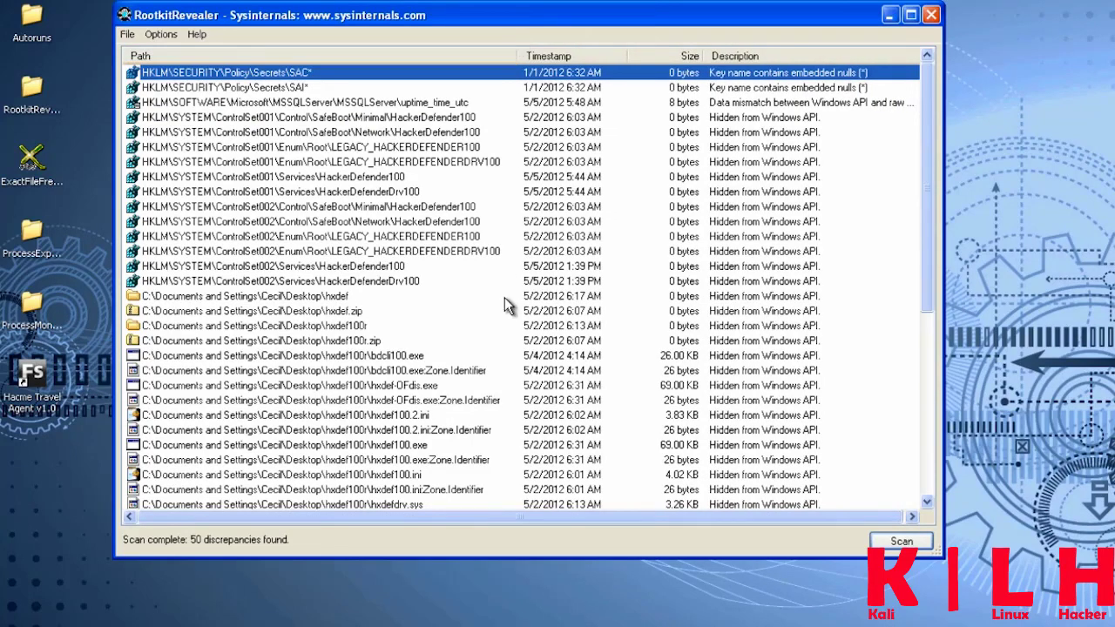
# - Examine the MSSQLServer uptime_time_utc entry and the HackerDefender100 SafeBoot registry keys in the scan results
pyautogui.click(339, 103)
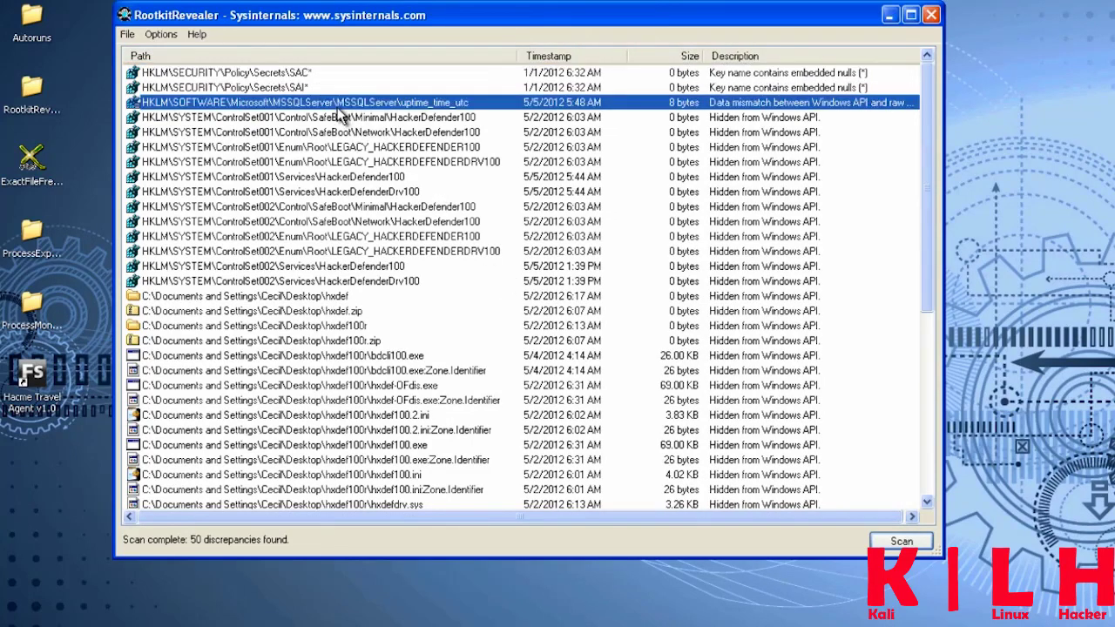
pyautogui.click(336, 117)
pyautogui.click(336, 133)
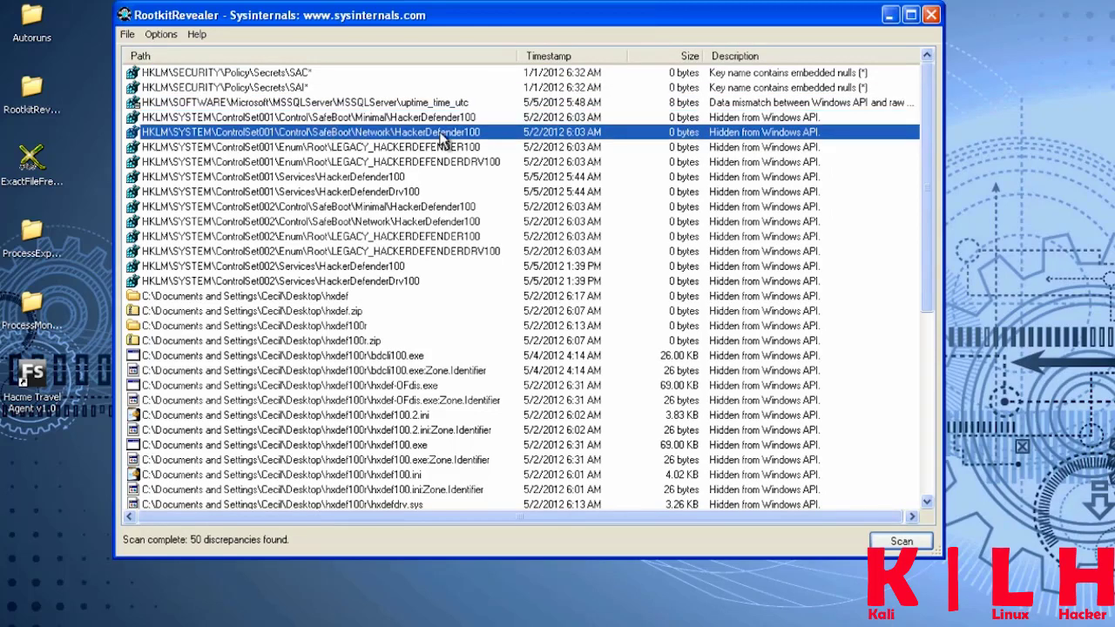
pyautogui.click(754, 104)
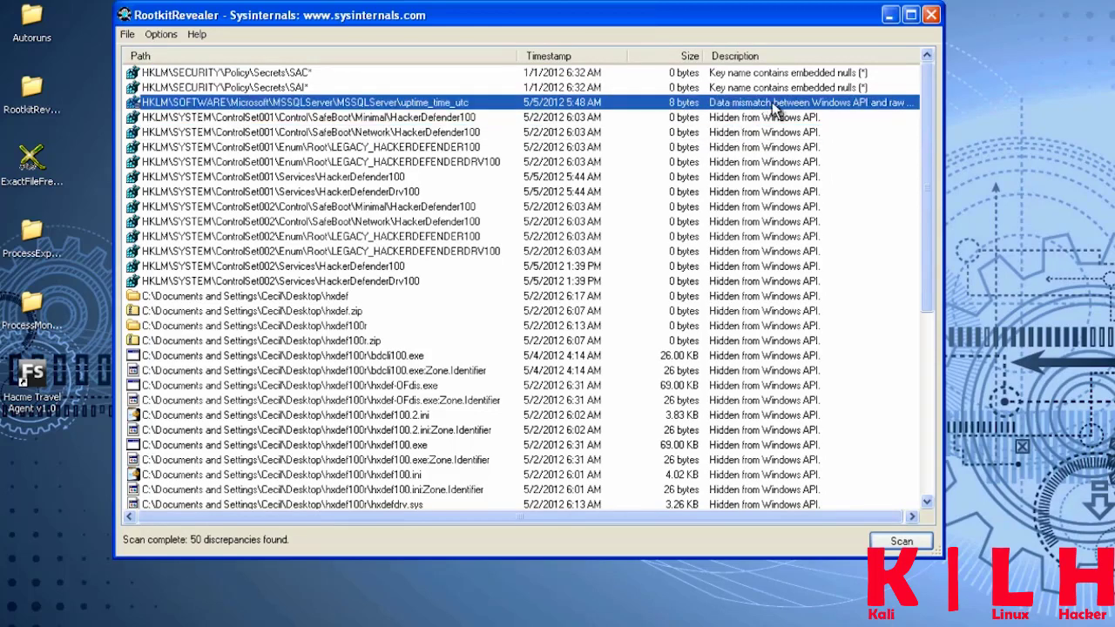
pyautogui.click(463, 116)
# - Inspect the hxdef.bmp and hxdef11.bmp entries from New Folder in the scan results
pyautogui.scroll(-6, 414, 397)
pyautogui.click(412, 388)
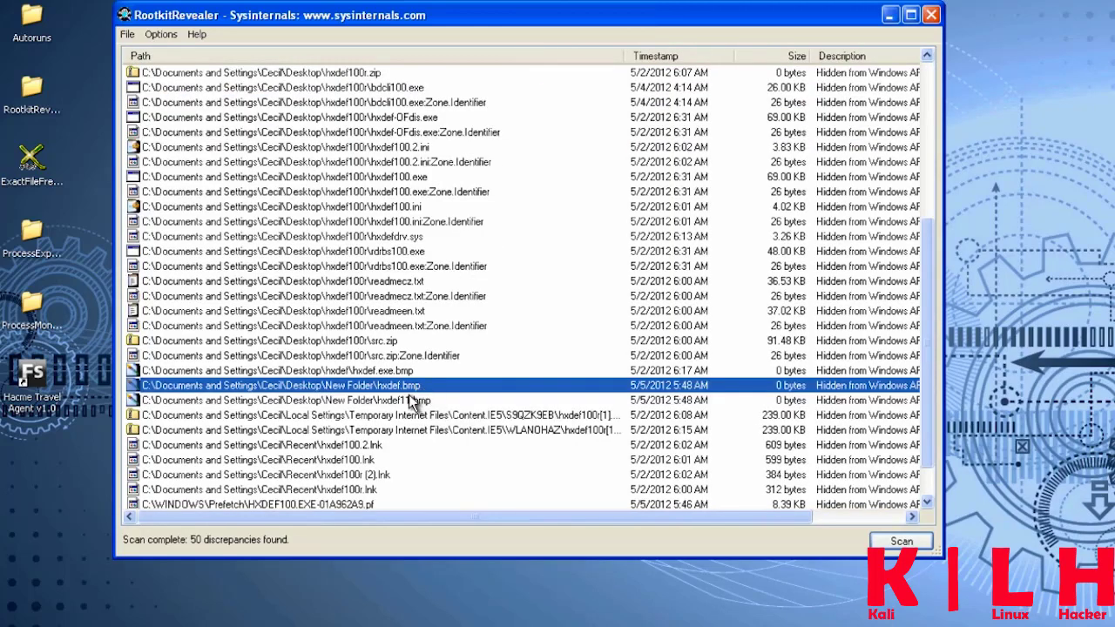
pyautogui.click(422, 402)
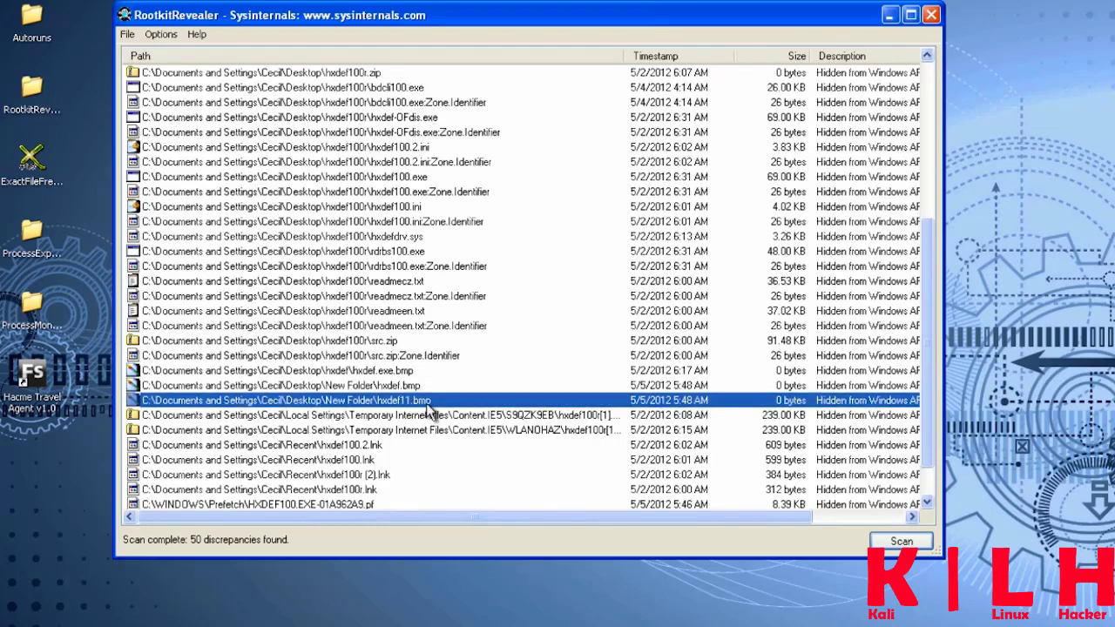
pyautogui.scroll(-1, 427, 409)
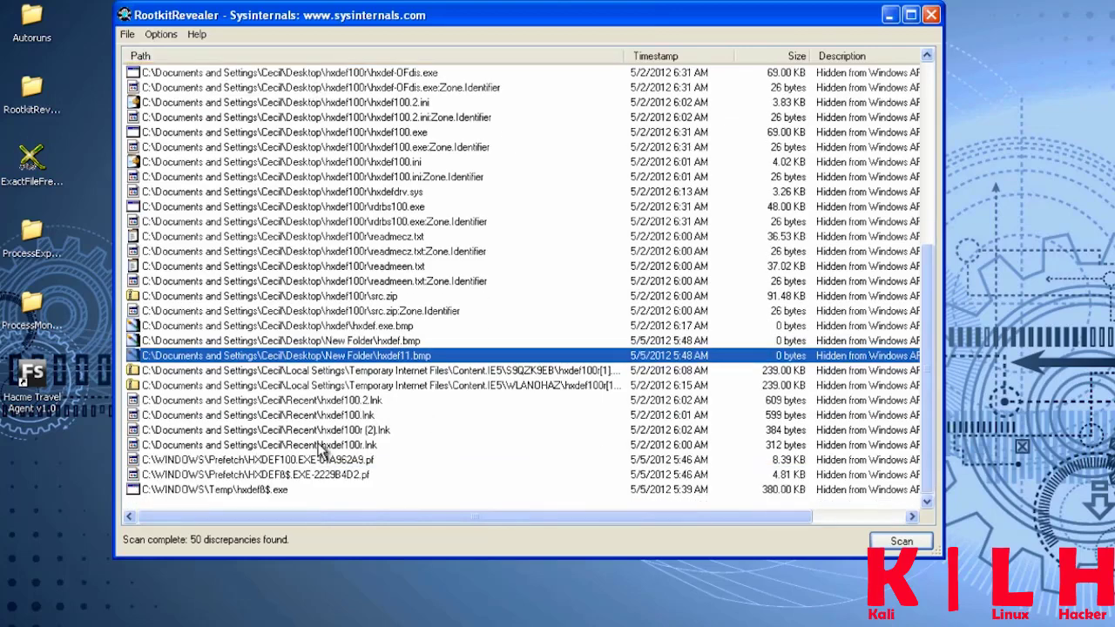
# - Reposition the results window and narrow the Path column so the full Description column fits
pyautogui.moveTo(713, 32); pyautogui.dragTo(751, 104)
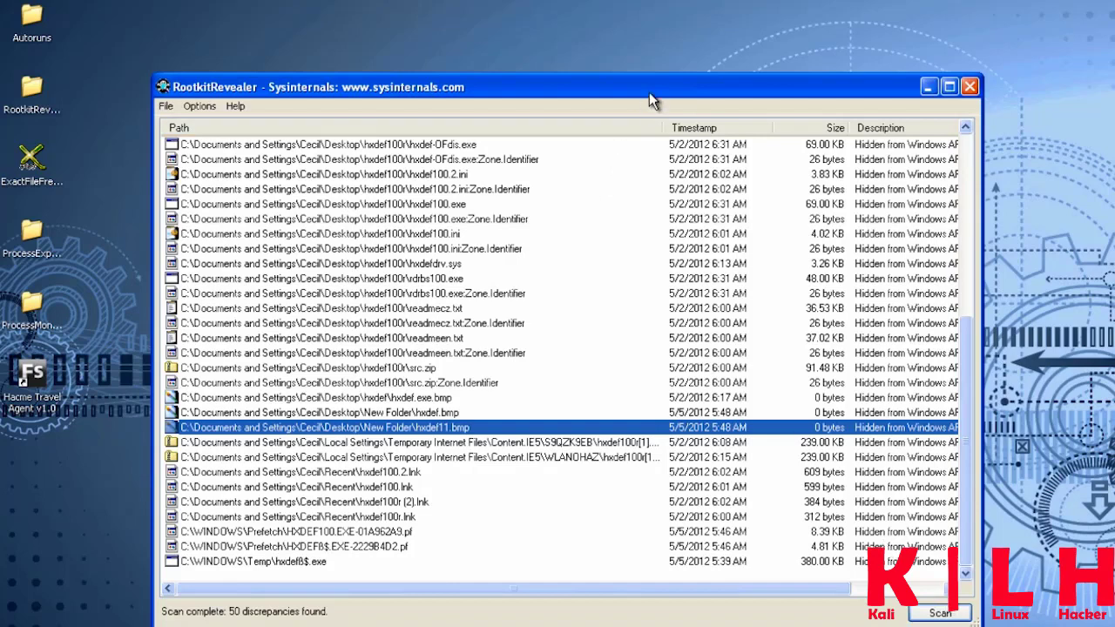
pyautogui.moveTo(649, 90); pyautogui.dragTo(670, 61)
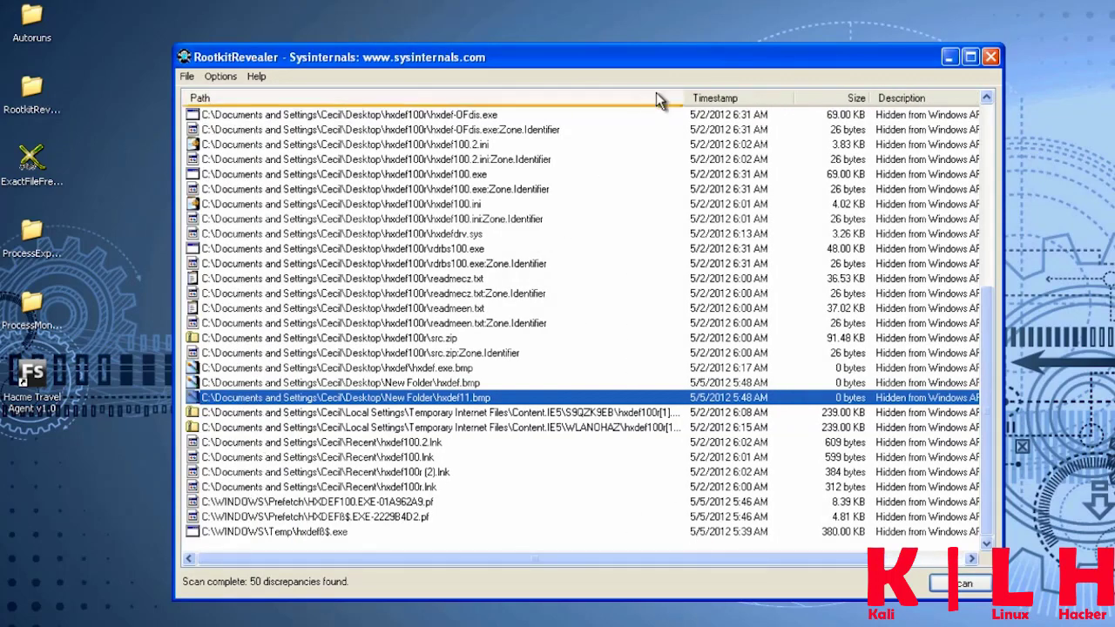
pyautogui.moveTo(685, 90); pyautogui.dragTo(603, 91)
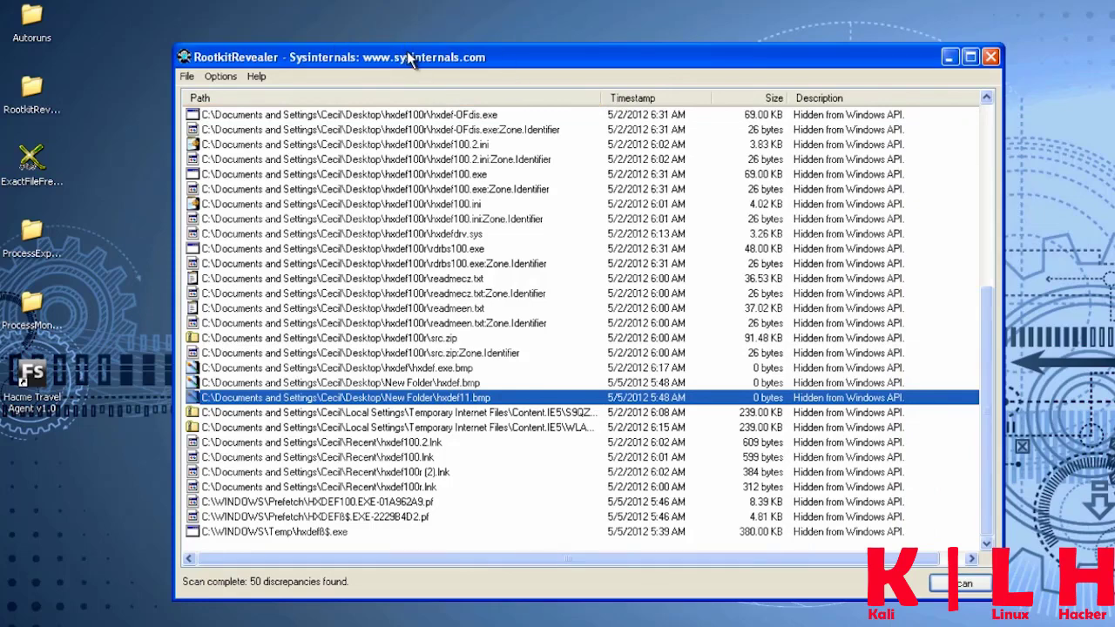
pyautogui.moveTo(409, 60); pyautogui.dragTo(383, 28)
# - Review the whole list of discrepancies, from the HackerDefender registry keys to the hxdef files, prefetch and temp entries
pyautogui.scroll(5, 446, 221)
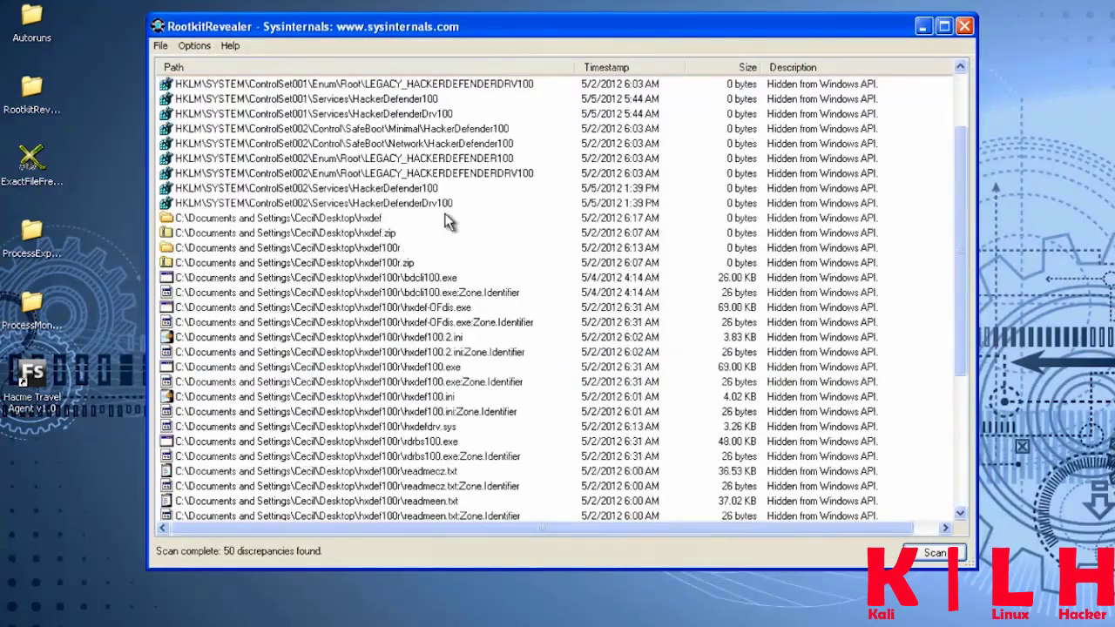
pyautogui.scroll(2, 446, 221)
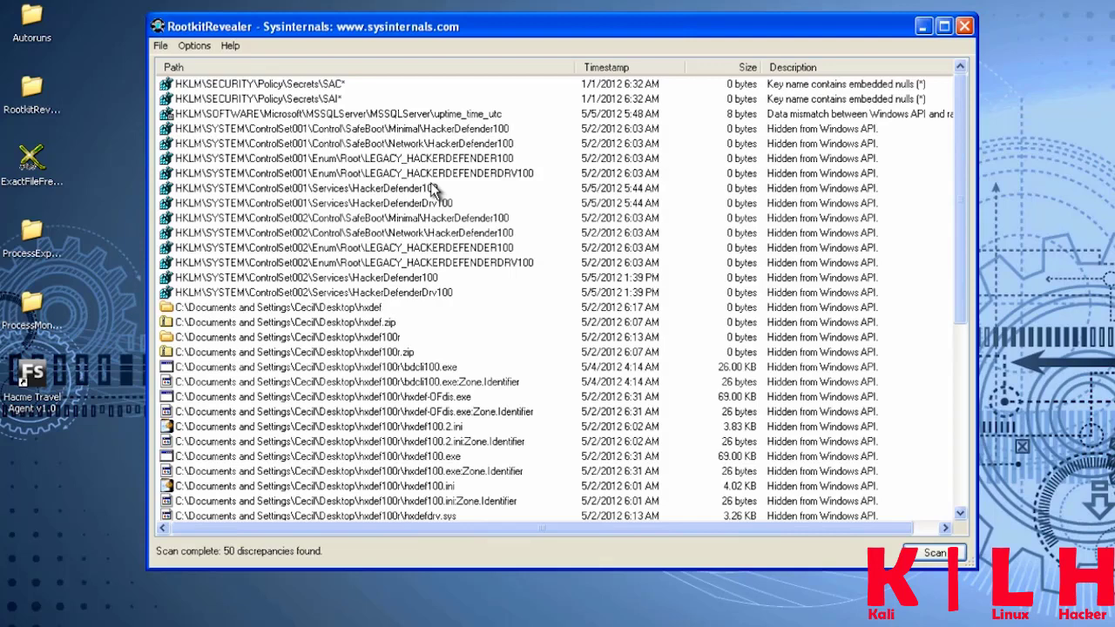
pyautogui.moveTo(569, 24)
pyautogui.mouseDown()
pyautogui.moveTo(564, 32)
pyautogui.moveTo(593, 33)
pyautogui.moveTo(587, 19)
pyautogui.mouseUp()
pyautogui.moveTo(979, 190); pyautogui.dragTo(999, 341)
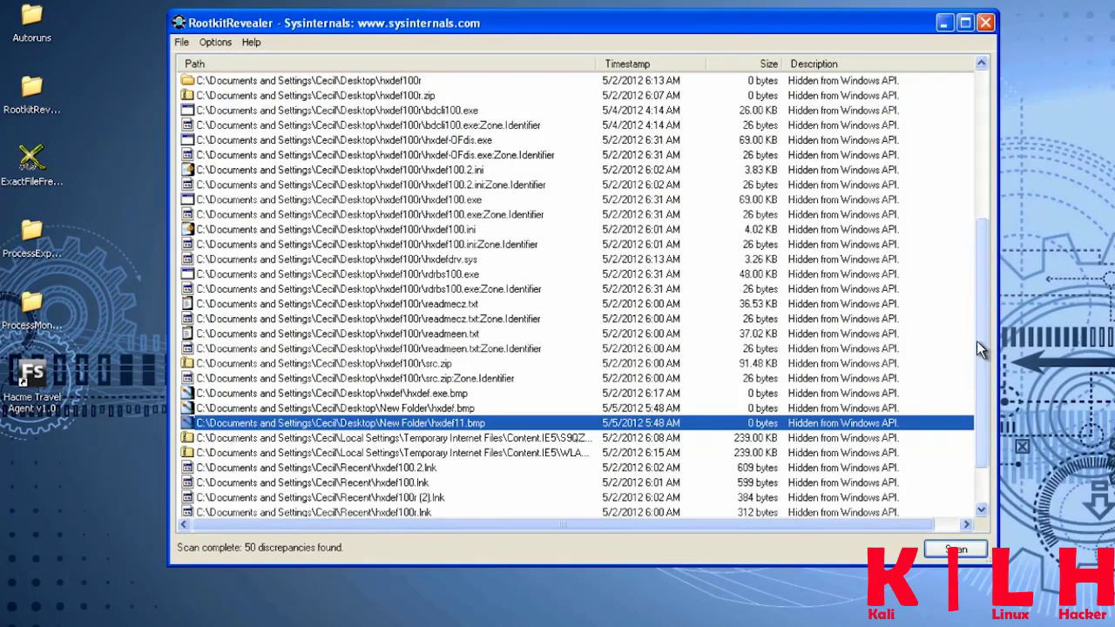
pyautogui.moveTo(976, 341); pyautogui.dragTo(985, 395)
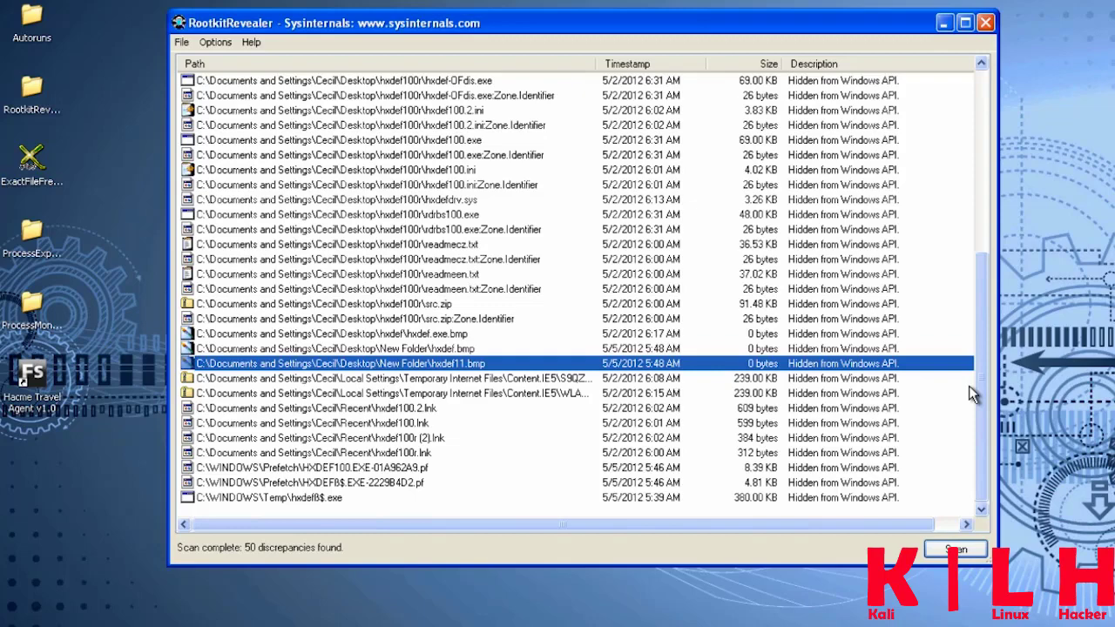
pyautogui.scroll(1, 978, 392)
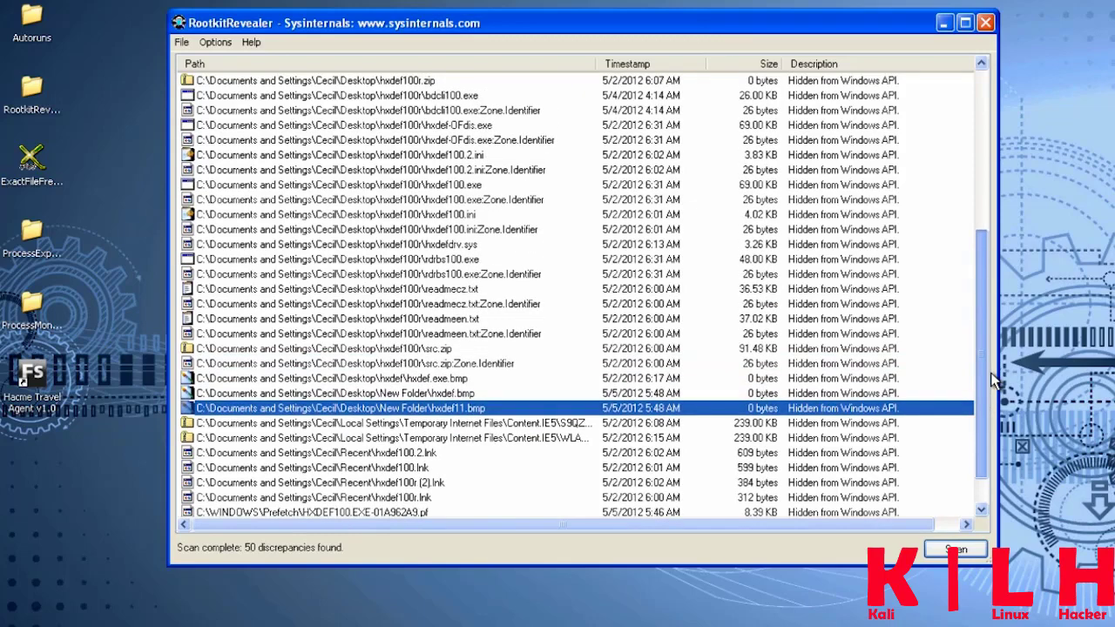
pyautogui.moveTo(991, 374); pyautogui.dragTo(1006, 293)
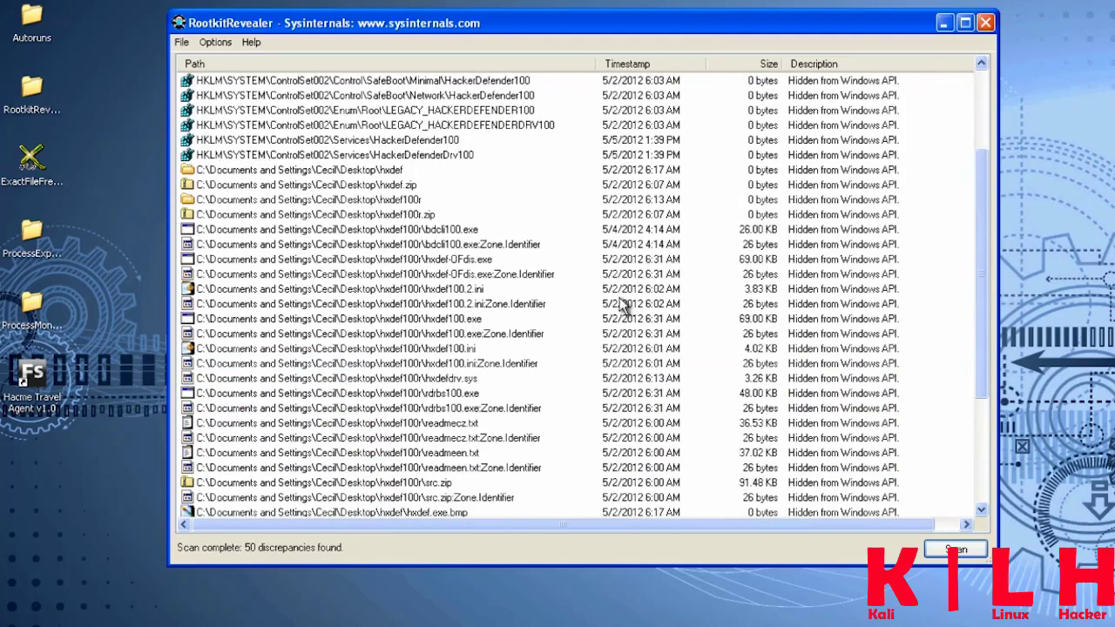
pyautogui.scroll(-4, 523, 301)
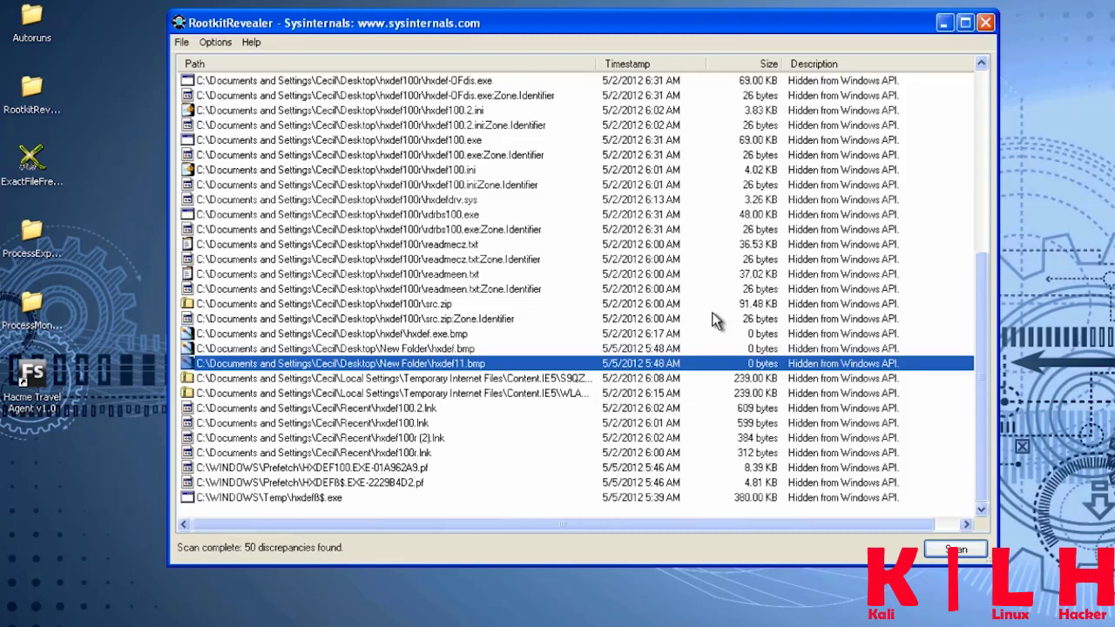
pyautogui.scroll(7, 566, 265)
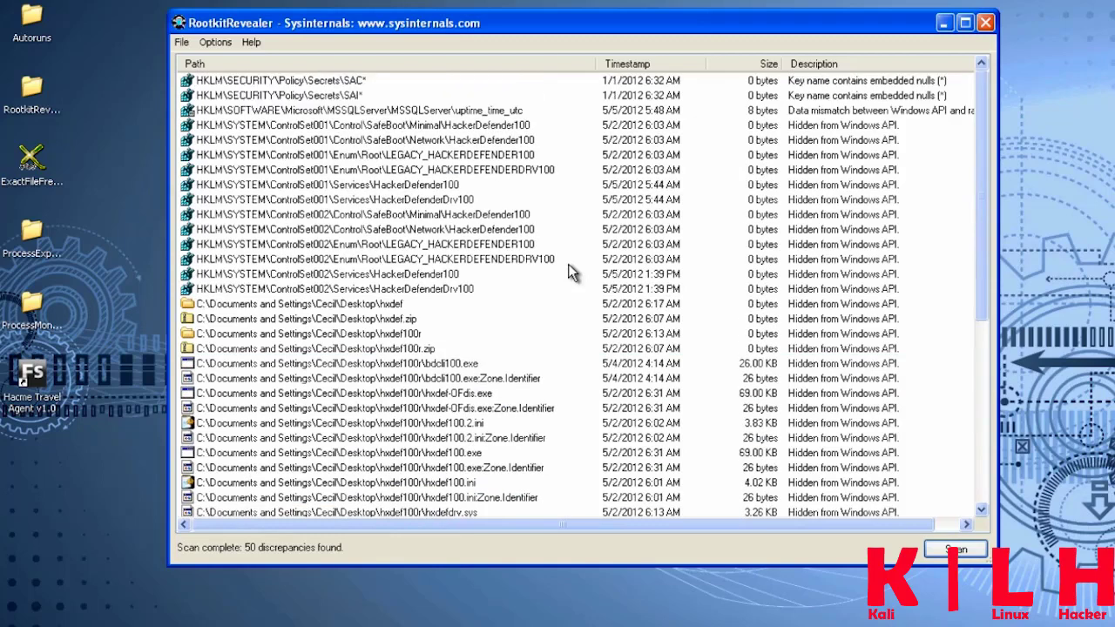
# - Compare the descriptions of the uptime_time_utc, SAI* and SafeBoot\Network\HackerDefender100 registry entries
pyautogui.click(902, 112)
pyautogui.click(910, 96)
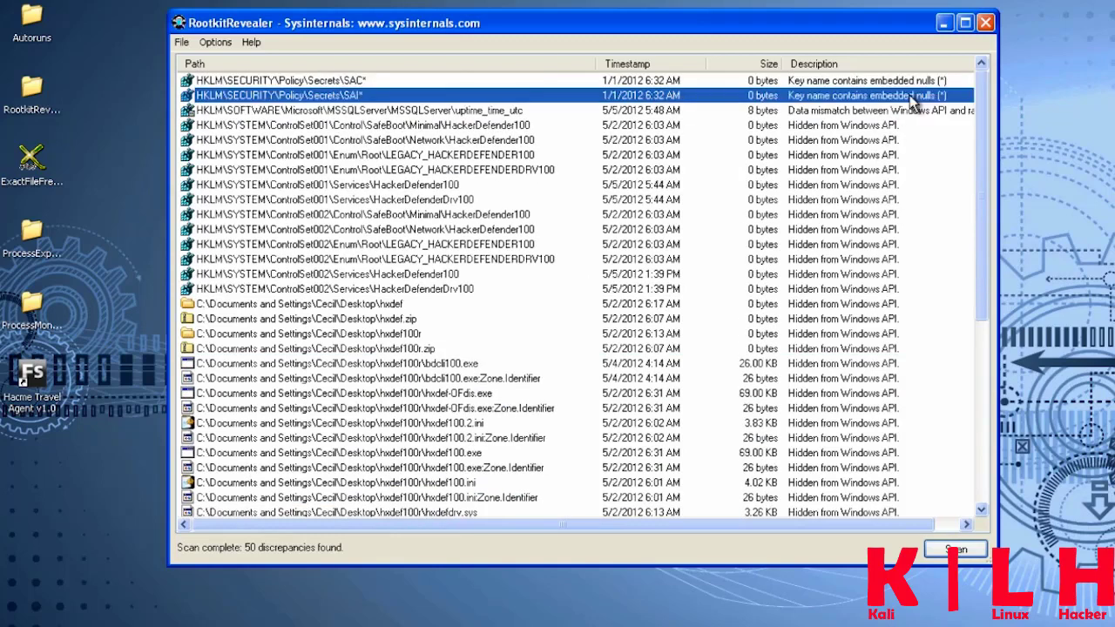
pyautogui.click(887, 141)
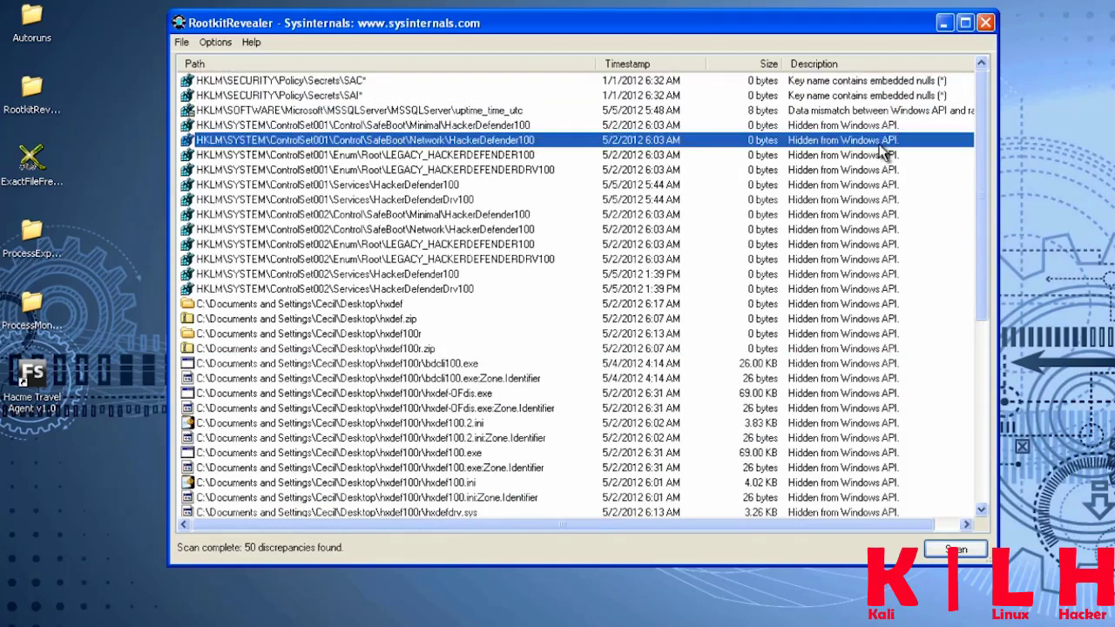
# - Inspect the hidden hxdef100r folder files, including readmeen.txt, hxdef100.ini and hxdef100.2.ini:Zone.Identifier
pyautogui.scroll(-7, 826, 218)
pyautogui.click(266, 215)
pyautogui.click(475, 246)
pyautogui.click(475, 274)
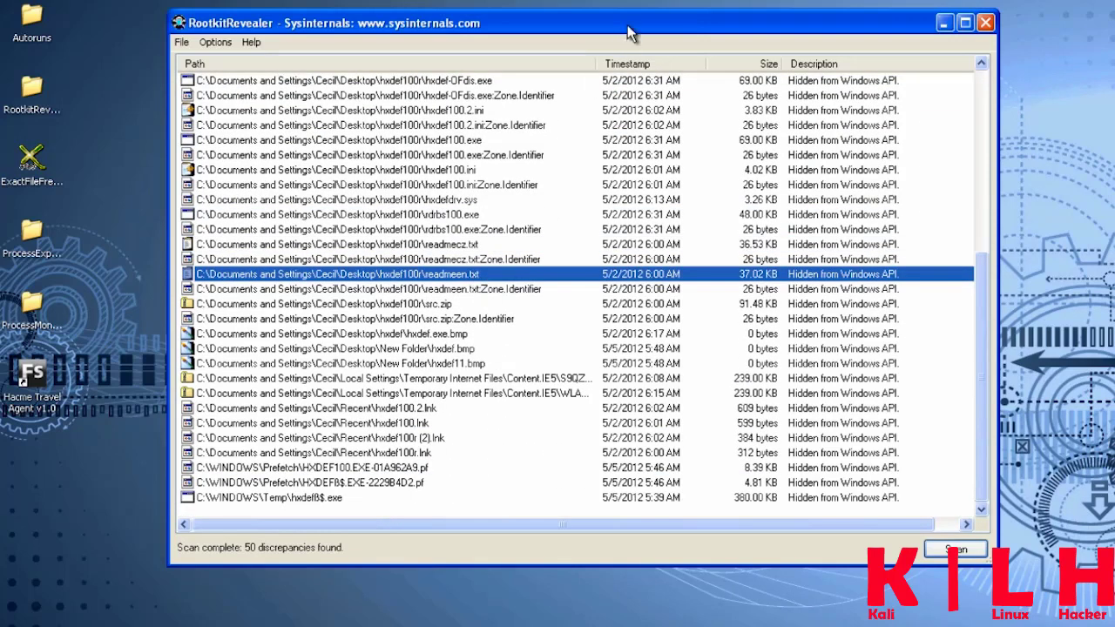
pyautogui.moveTo(620, 26); pyautogui.dragTo(617, 58)
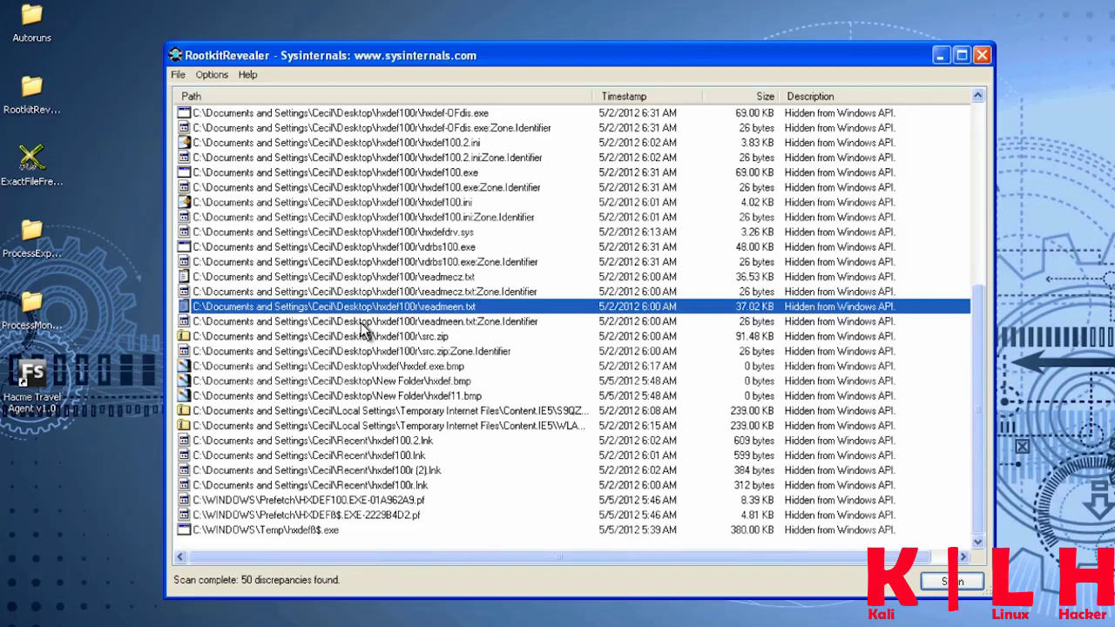
pyautogui.click(449, 203)
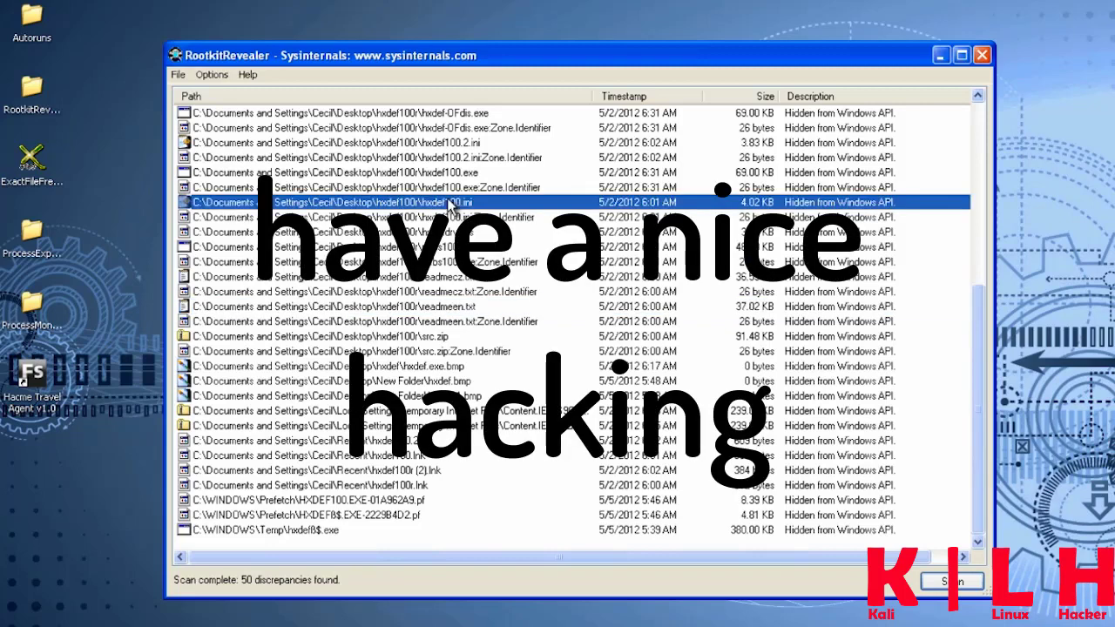
pyautogui.click(510, 160)
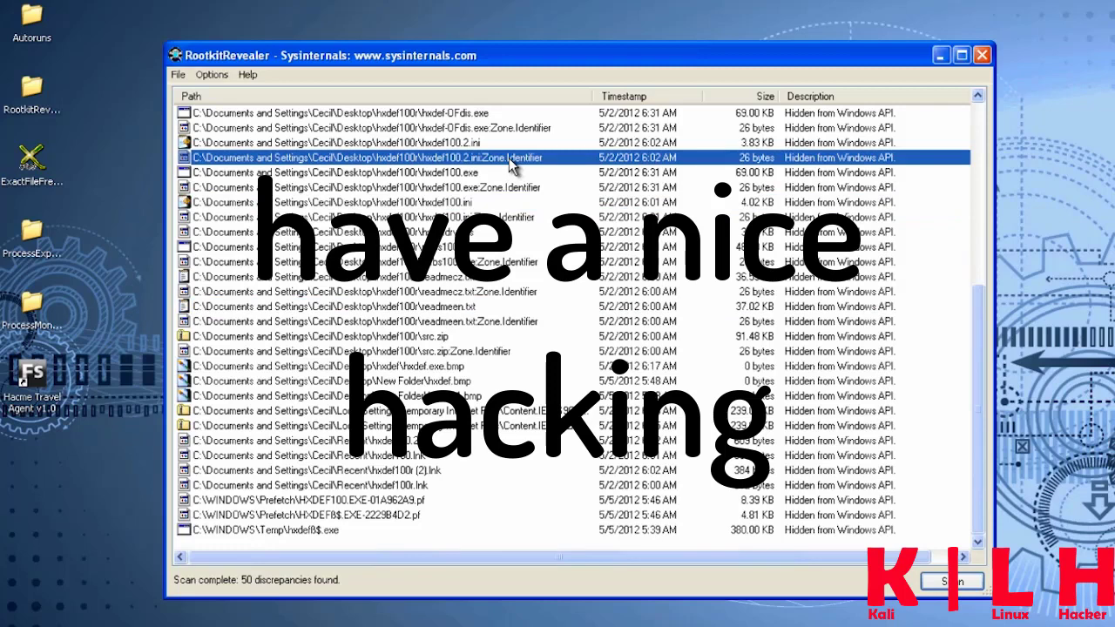